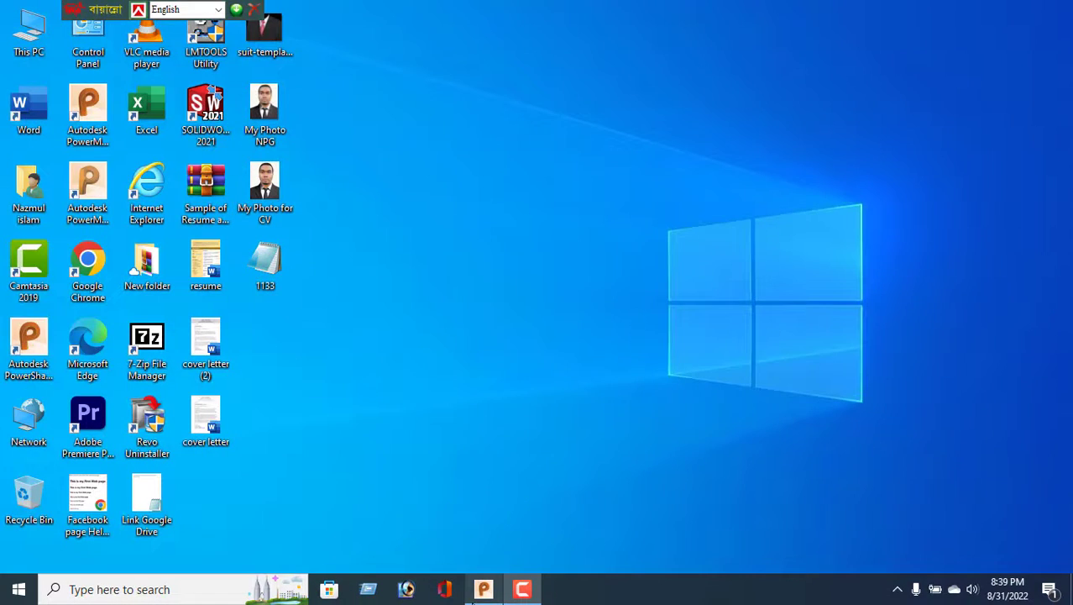
Step: Restore the PowerShape window from the taskbar to show the empty new model
left_click(481, 591)
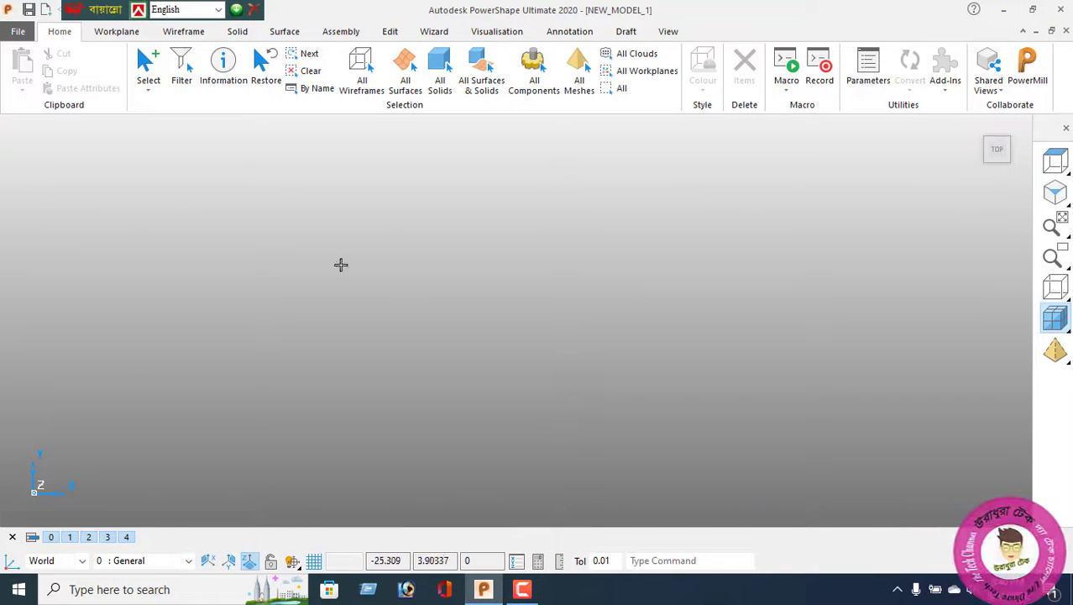
mouse_move(95, 6)
left_mouse_down()
mouse_move(168, 30)
mouse_move(689, 32)
mouse_move(808, 6)
left_mouse_up()
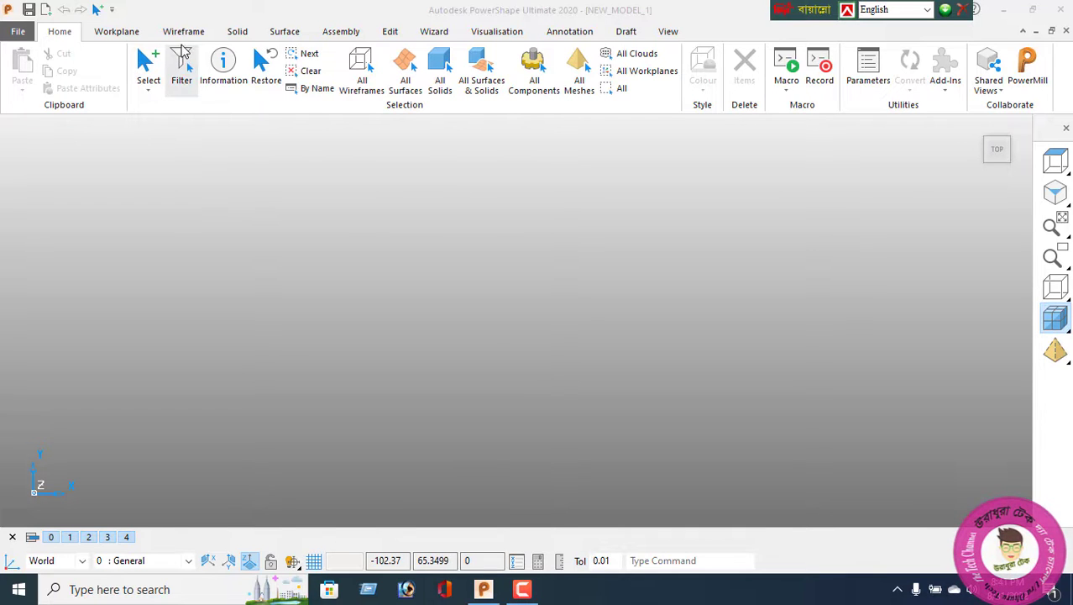
Step: Draw a single horizontal line and set its length to 80
left_click(181, 31)
left_click(24, 89)
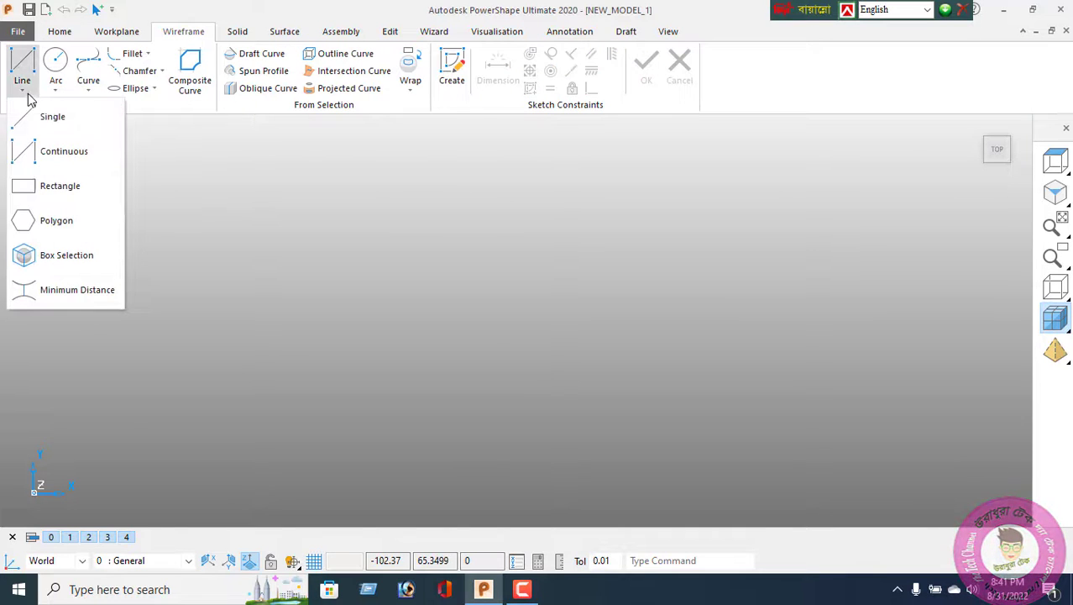
left_click(37, 118)
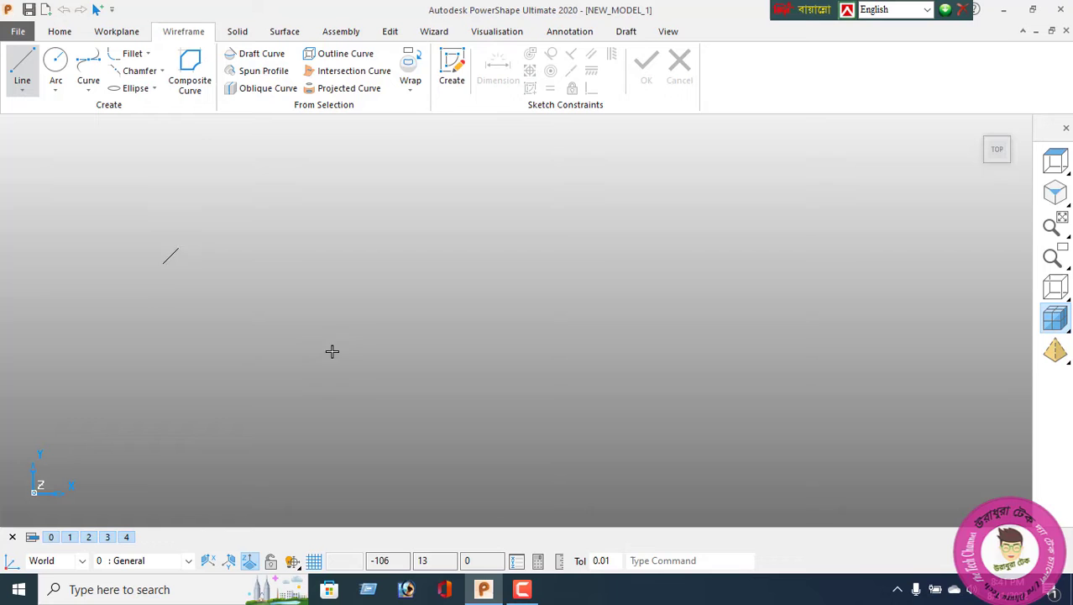
left_click(412, 323)
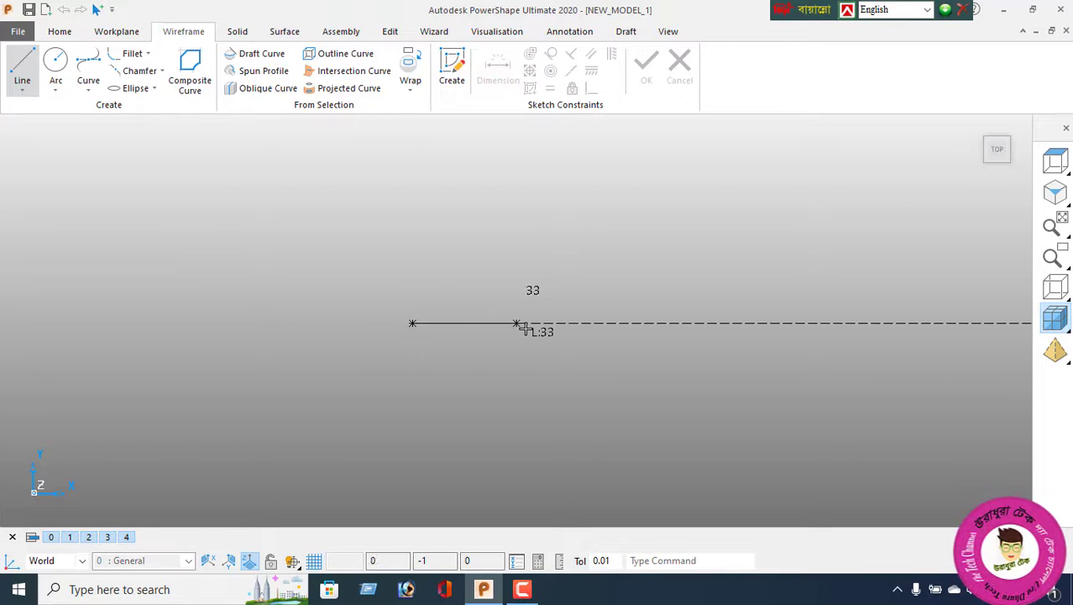
left_click(632, 326)
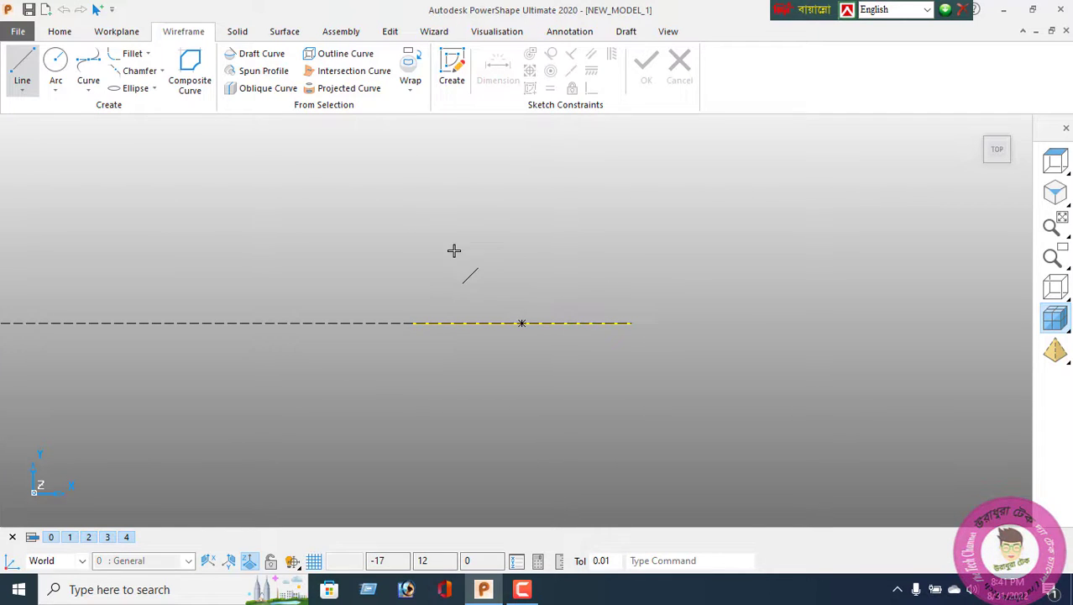
right_click(456, 182)
left_click(491, 190)
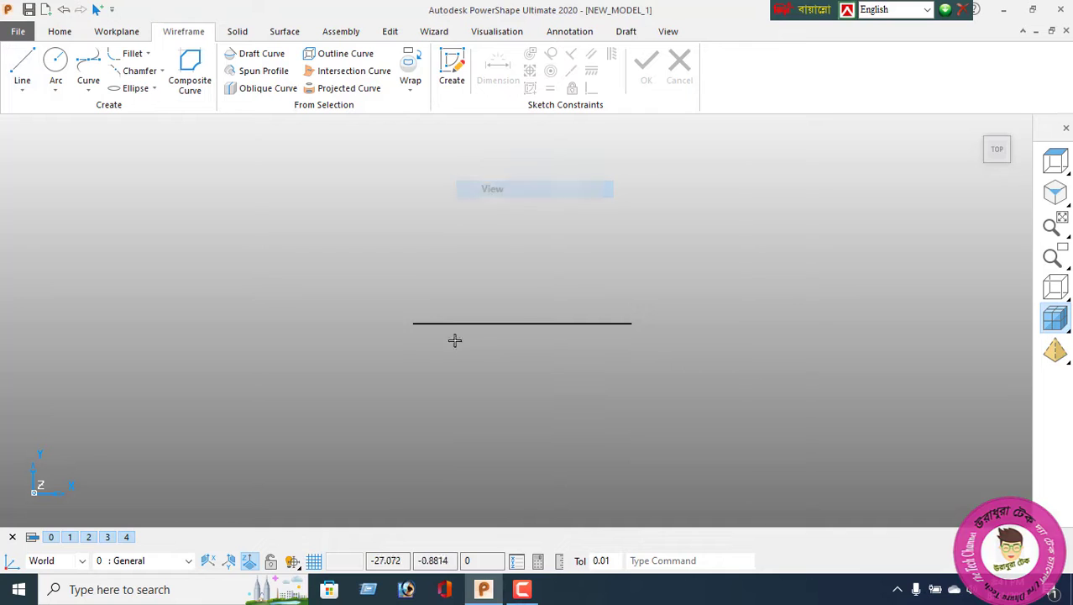
double_click(504, 321)
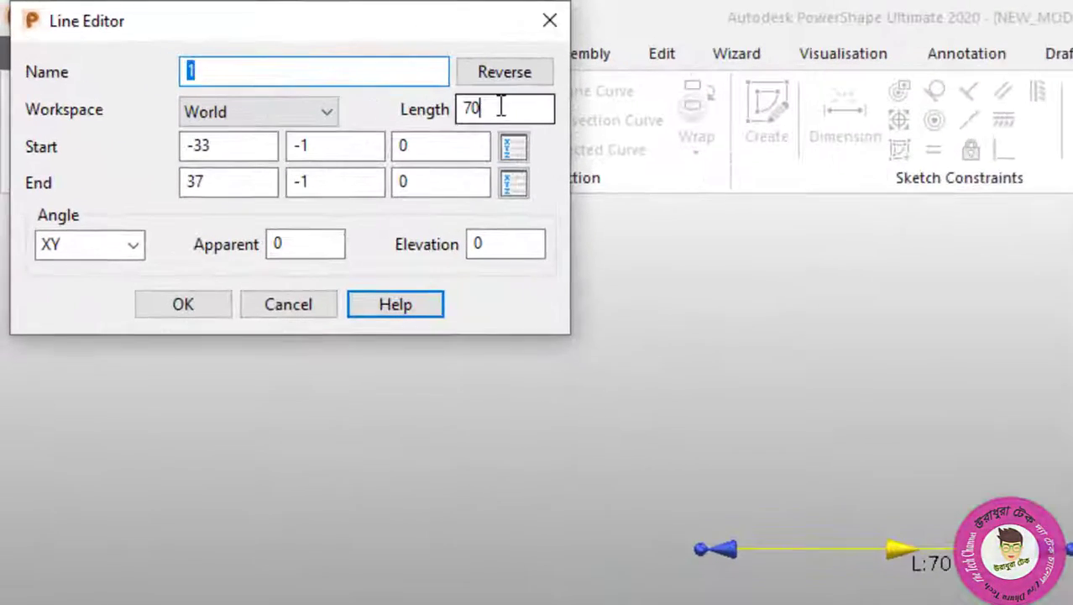
double_click(344, 74)
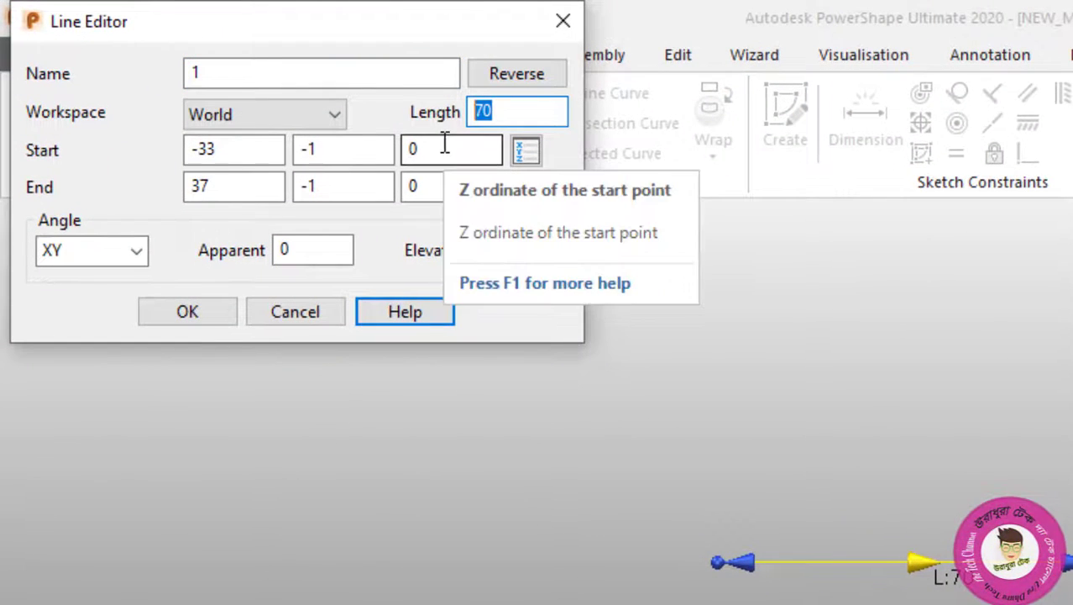
type("8")
key("Return")
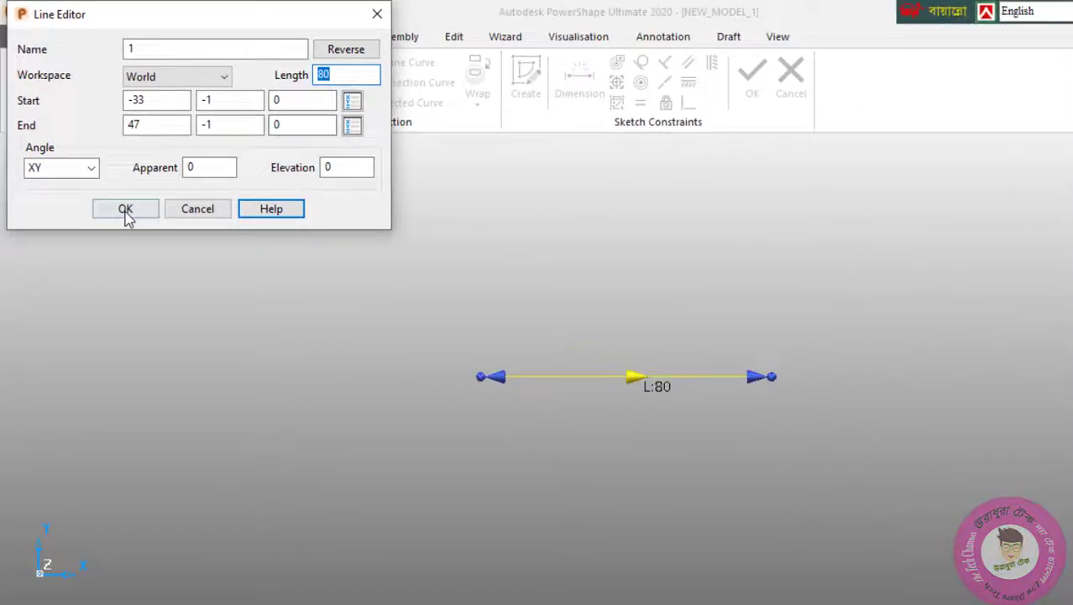
left_click(127, 217)
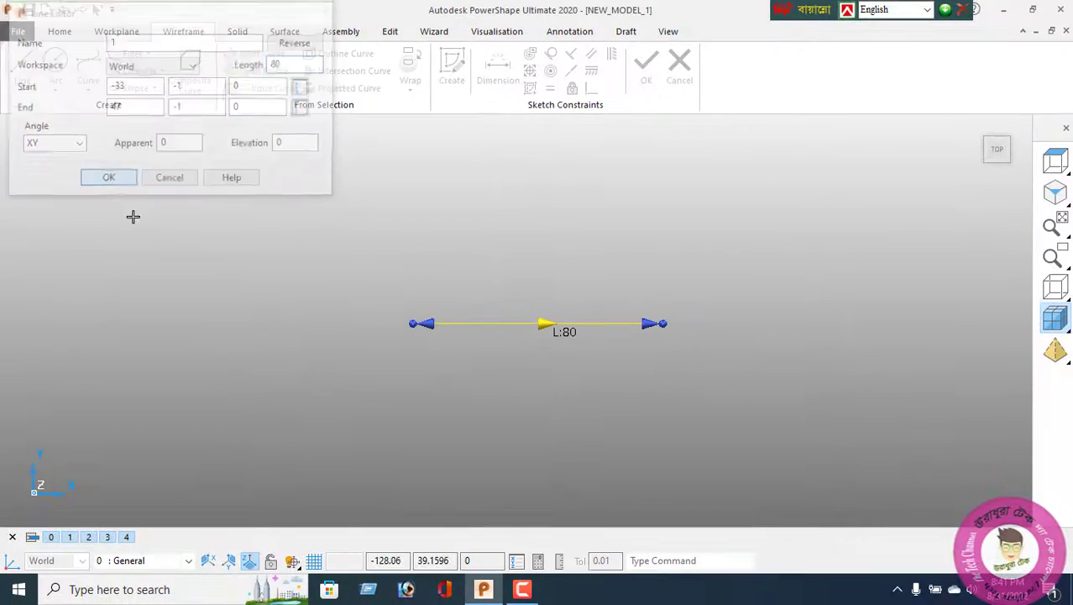
Step: Offset the line 40 units to make a parallel copy above it
left_click(389, 33)
left_click(190, 68)
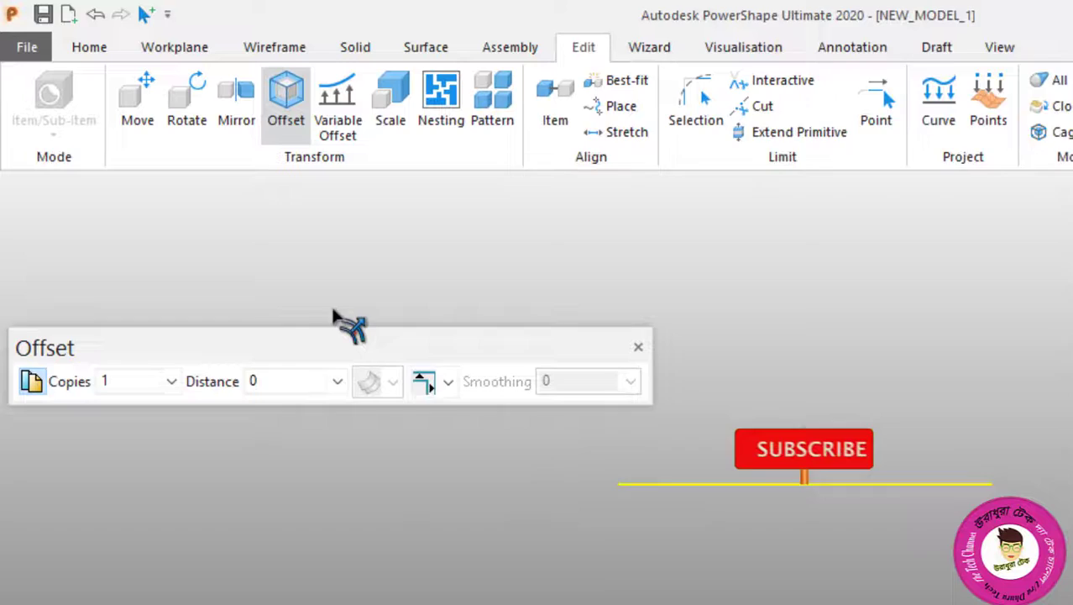
type("4")
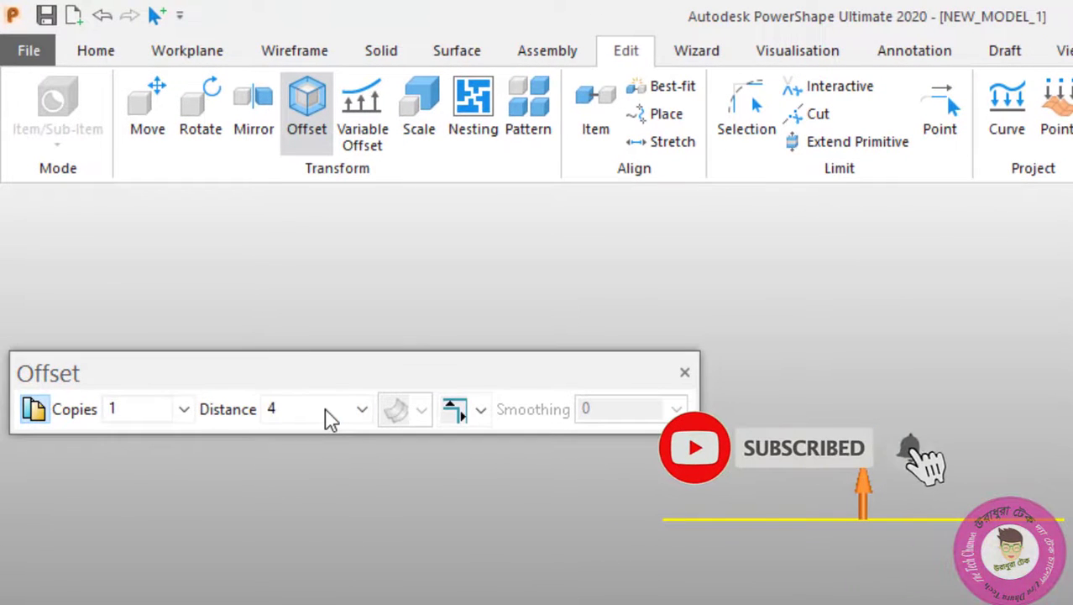
type("0")
key("Return")
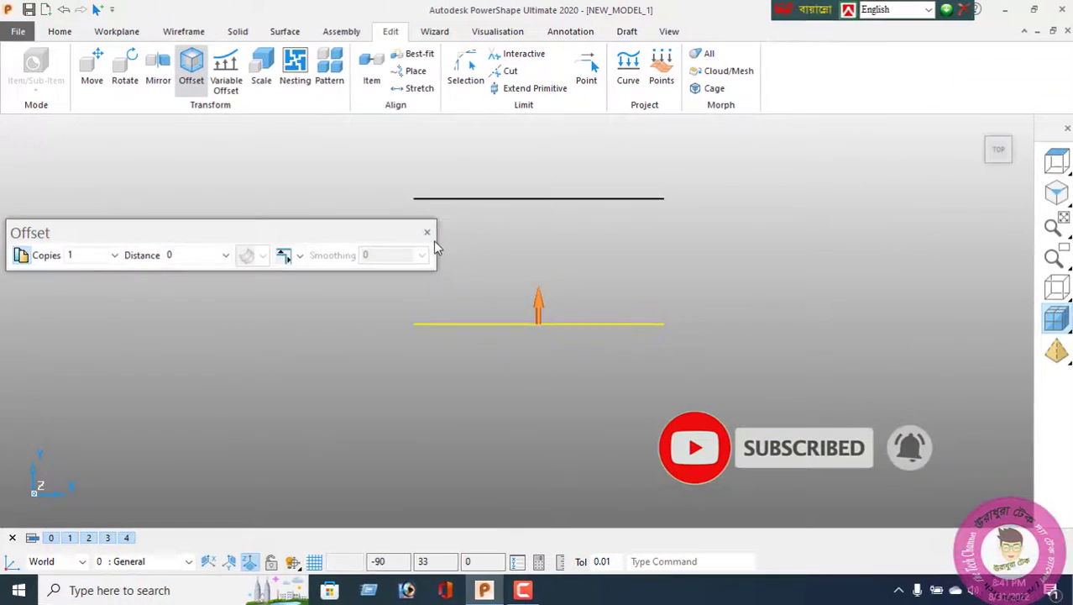
left_click(429, 233)
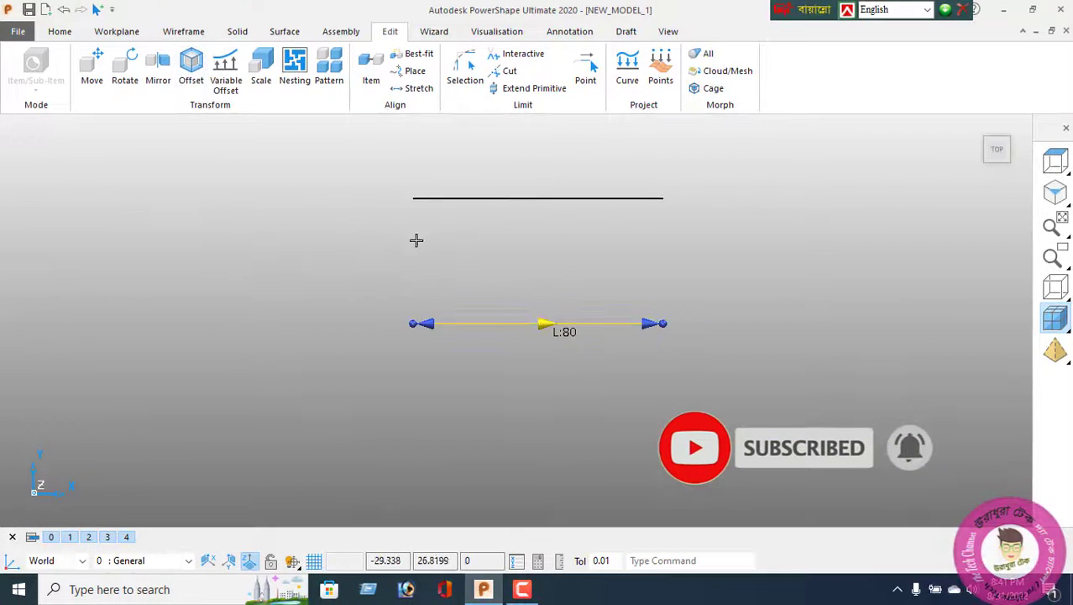
Step: Connect the left ends and right ends with vertical lines, then select the rectangle in ISO view
left_click(117, 31)
left_click(184, 31)
left_click(22, 89)
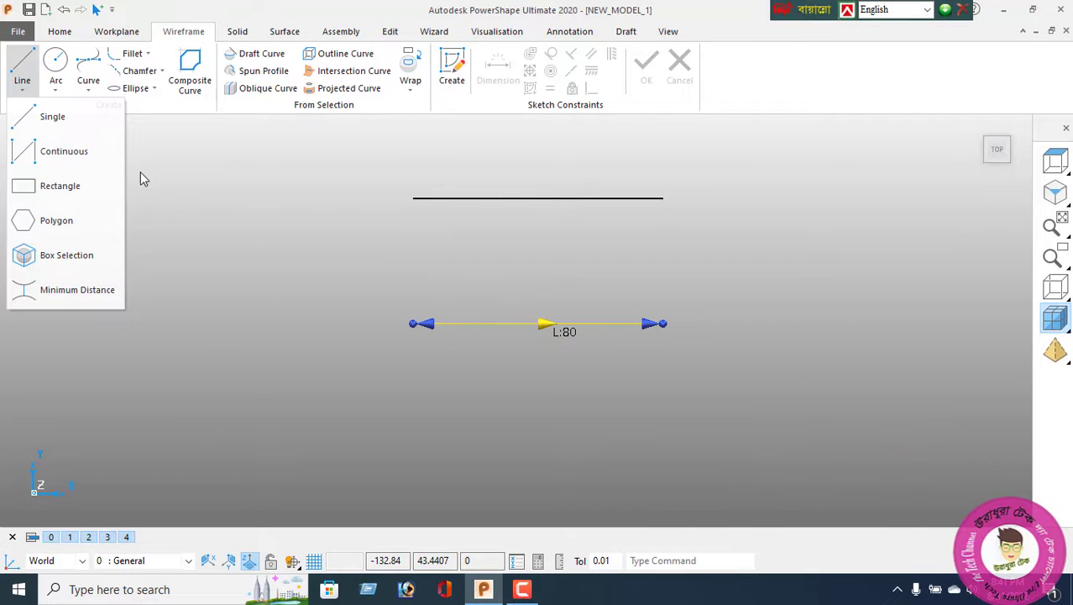
left_click(59, 121)
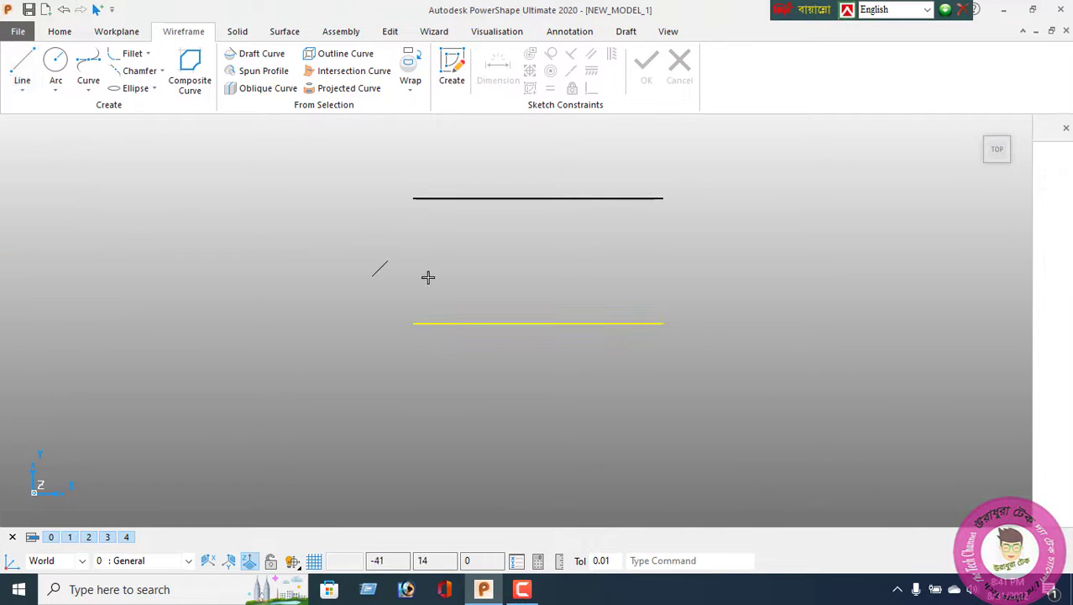
left_click(412, 198)
left_click(412, 322)
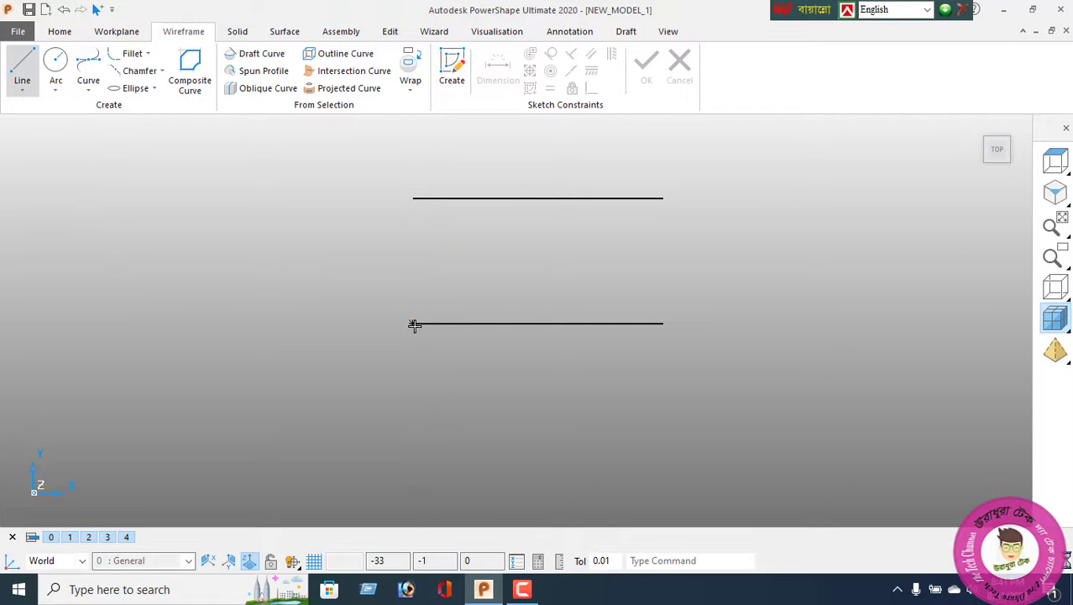
left_click(663, 199)
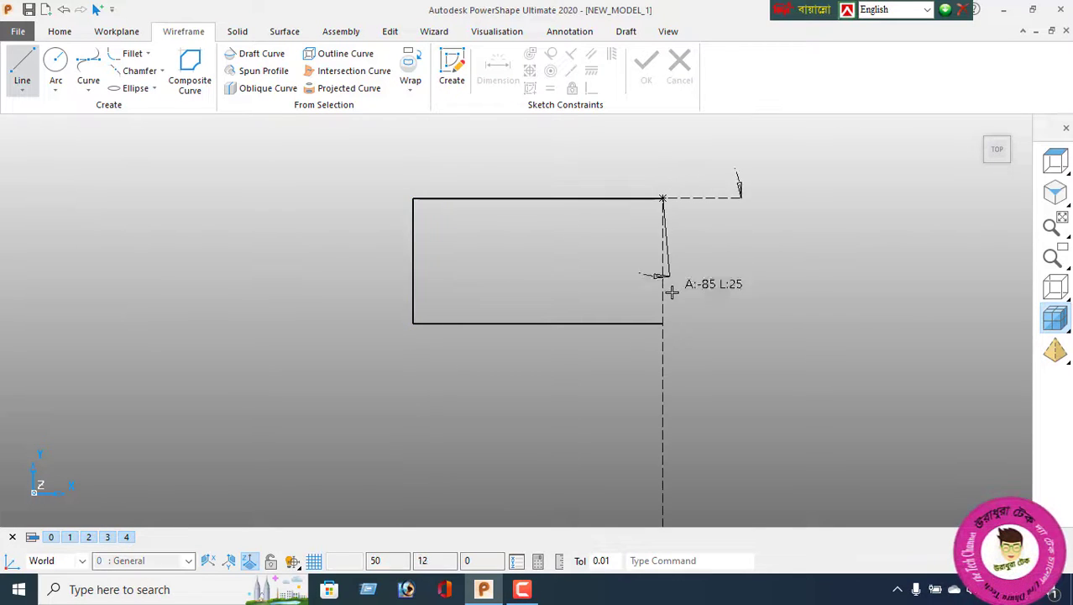
left_click(663, 323)
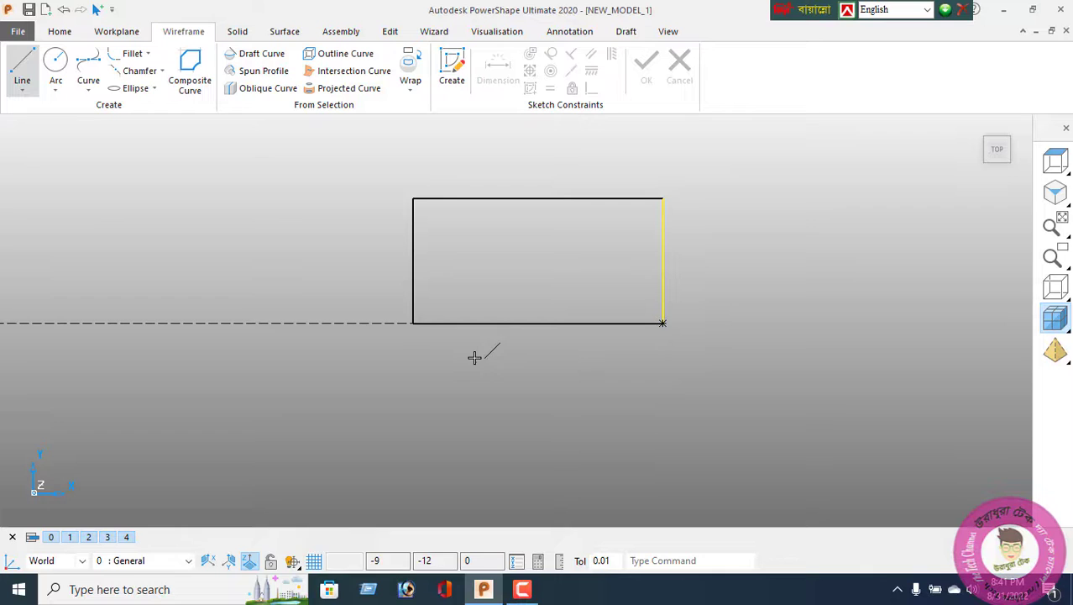
right_click(235, 189)
left_click(604, 391)
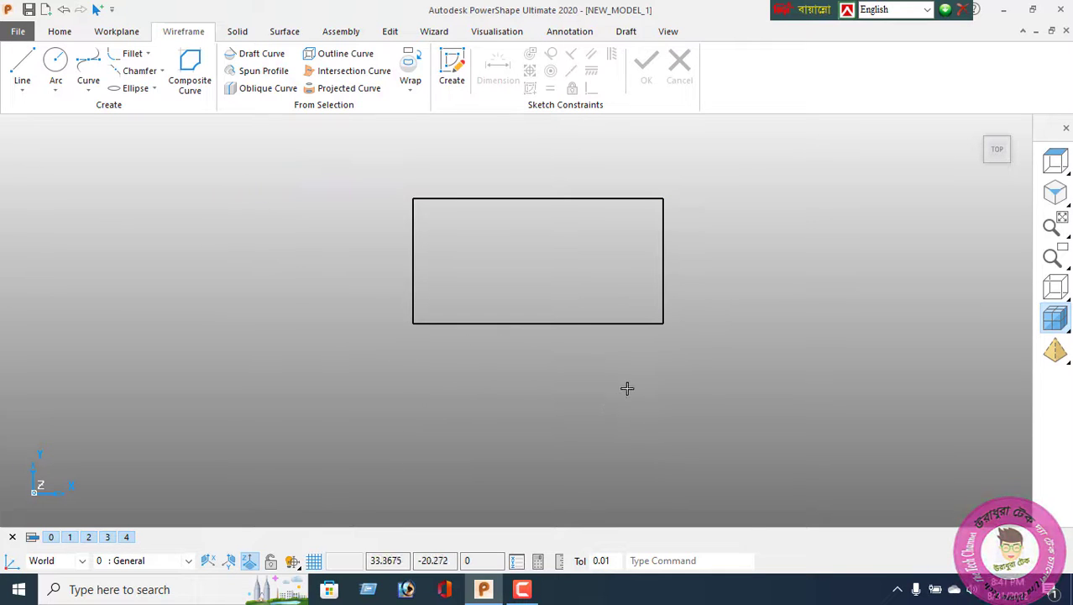
left_click(568, 325)
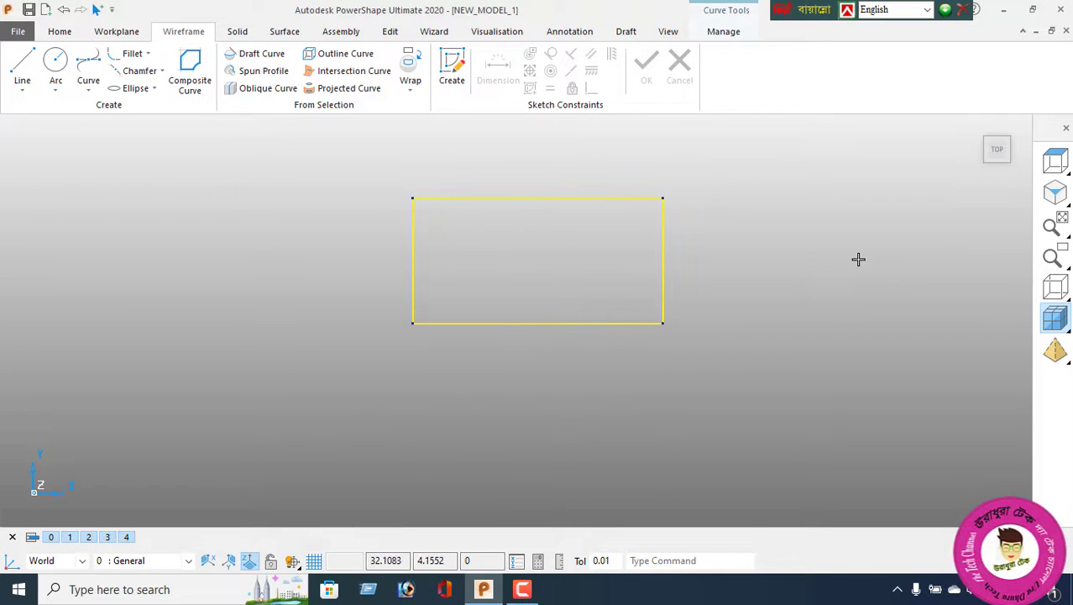
left_click(1057, 196)
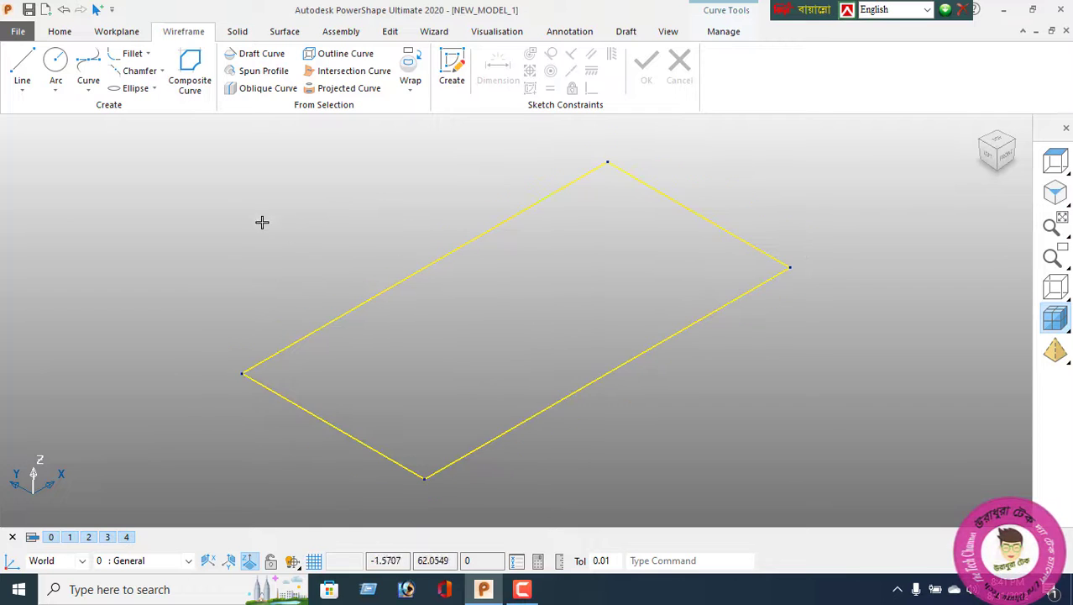
Step: Extrude the selected rectangle outline to a length of 30
left_click(237, 33)
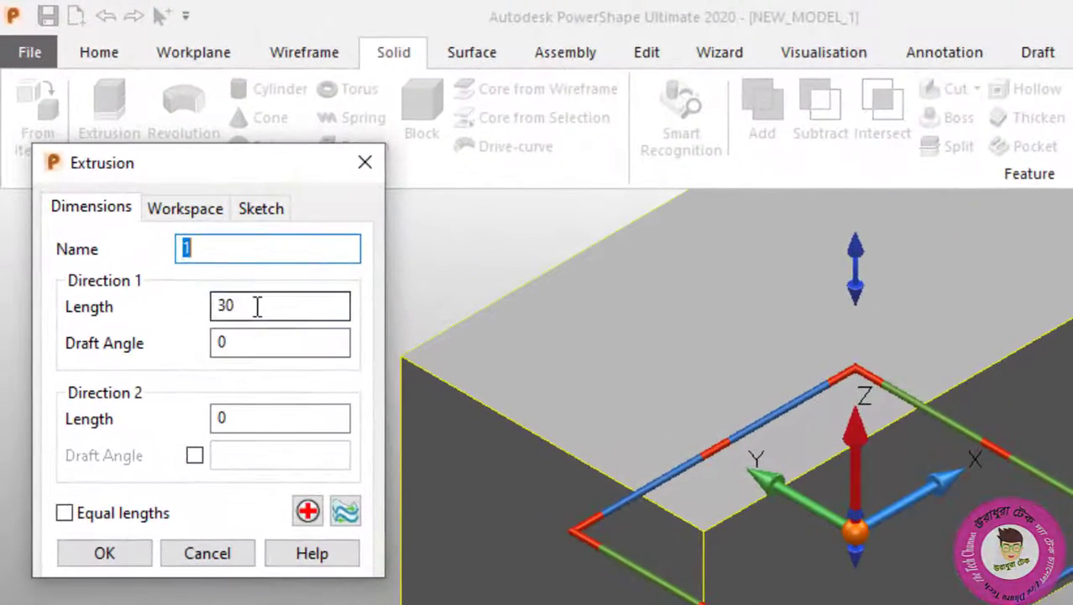
left_click(155, 184)
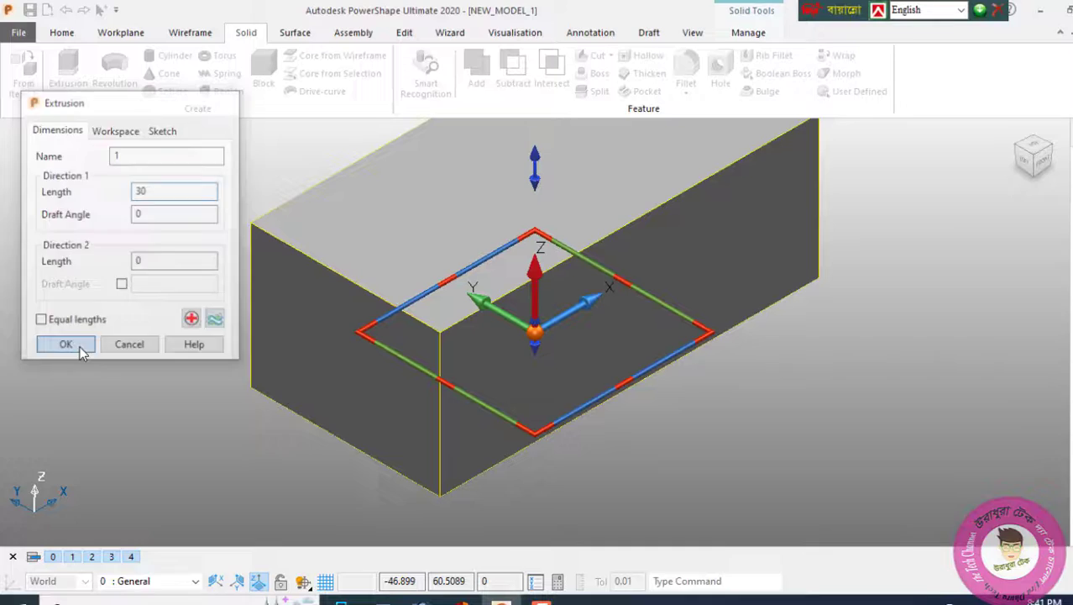
left_click(84, 348)
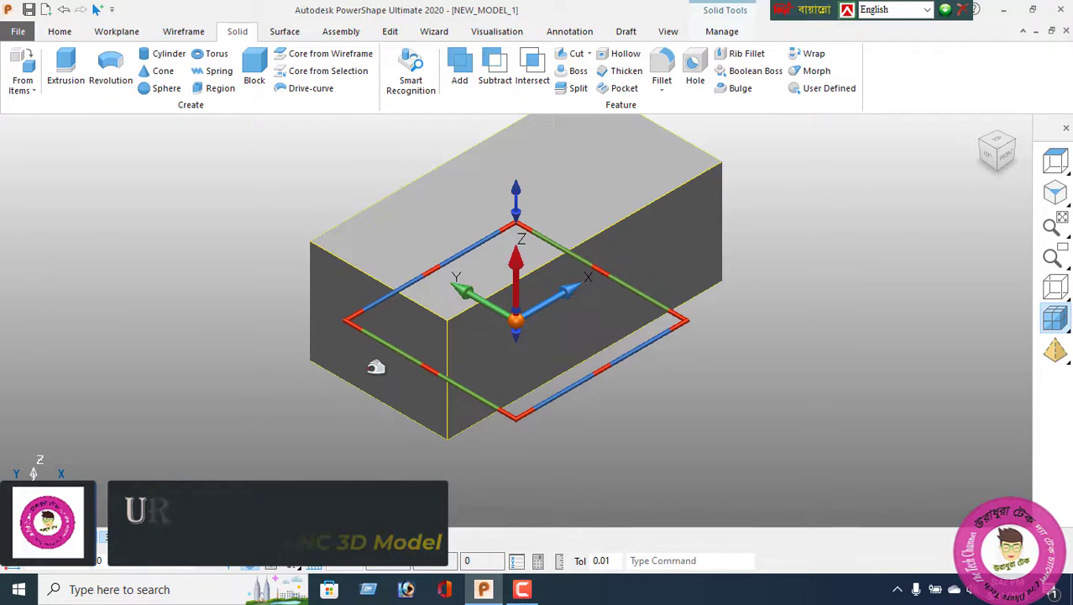
Step: Draw a diagonal line from the top edge's mid-point to the block's bottom-right corner
left_click(183, 31)
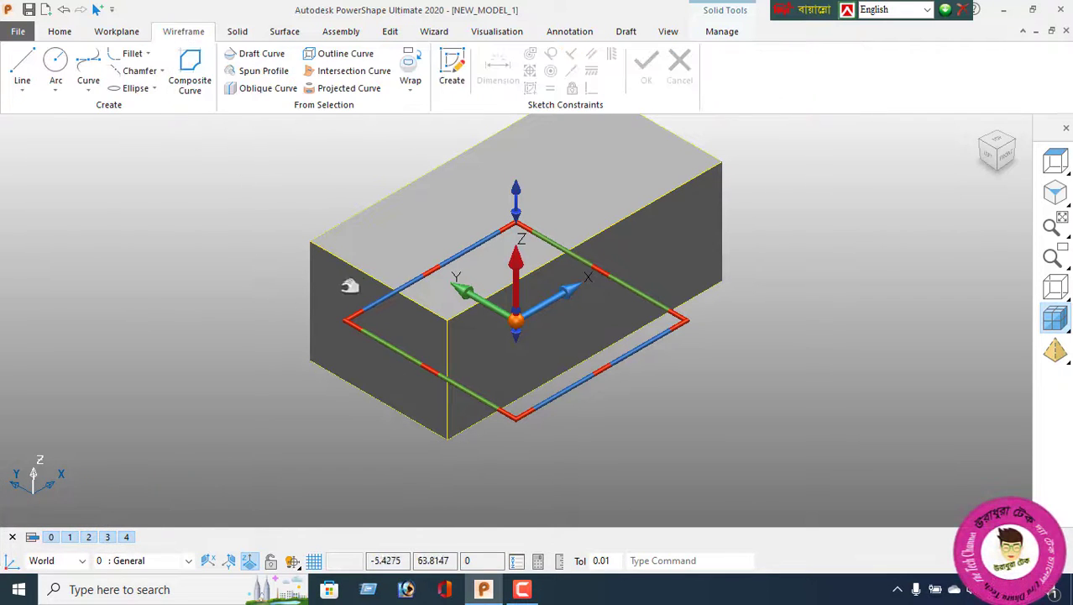
left_click(22, 74)
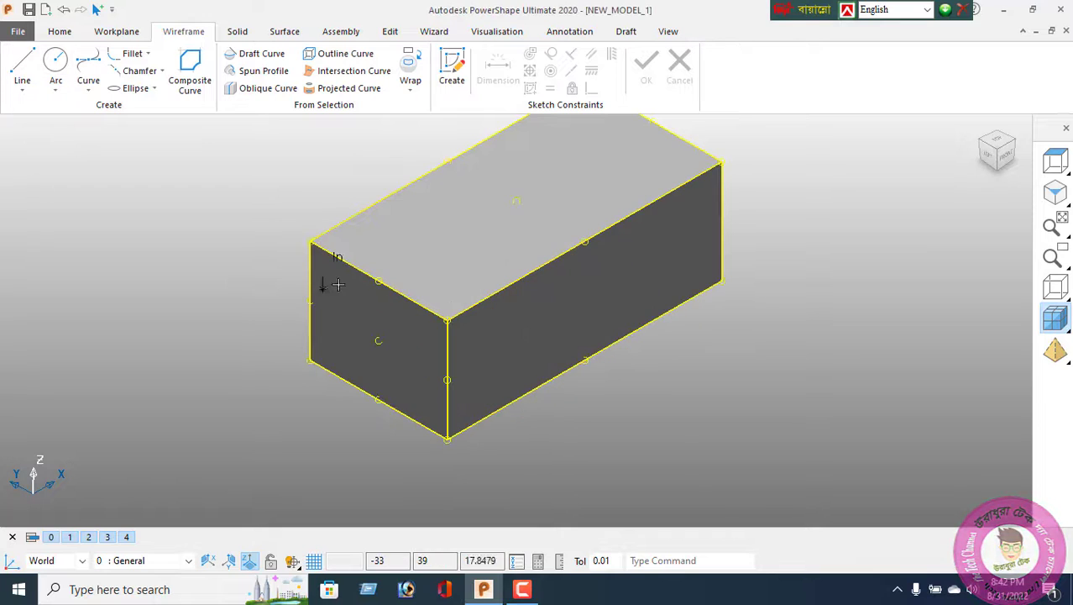
left_click(310, 243)
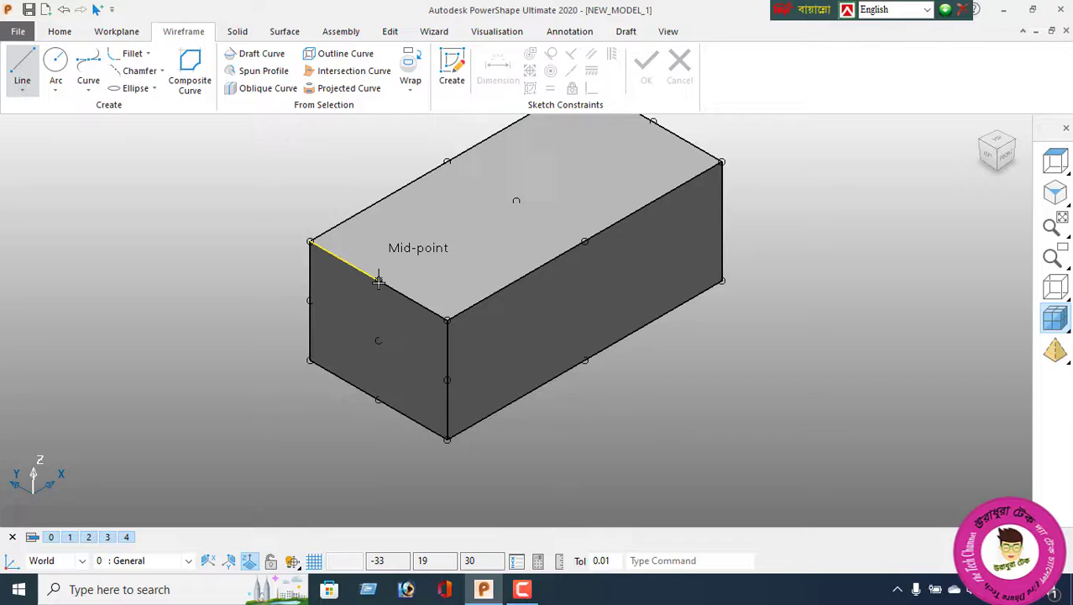
left_click(380, 285)
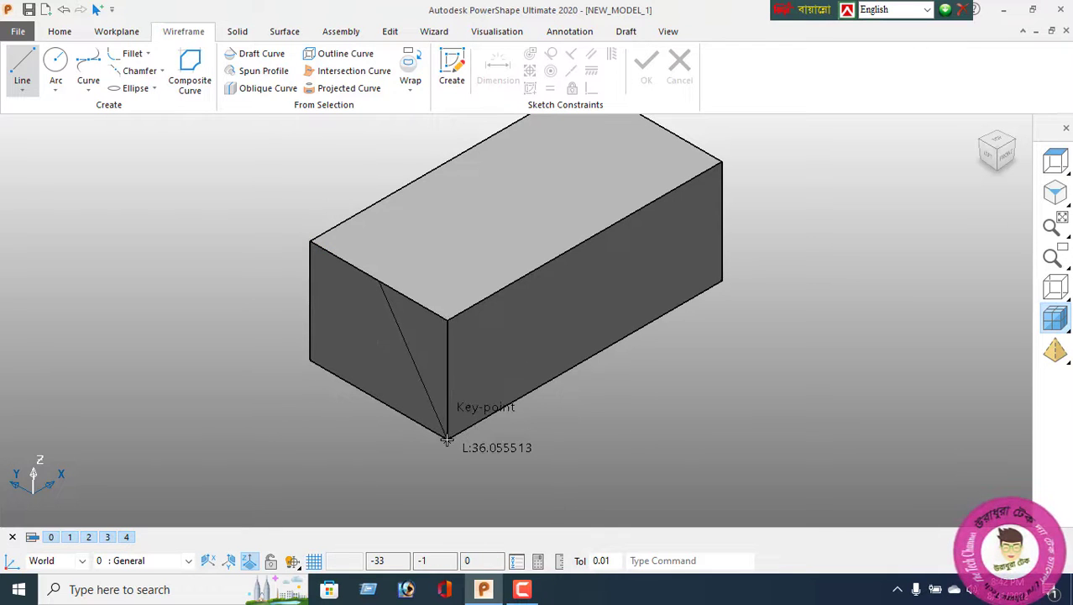
left_click(447, 439)
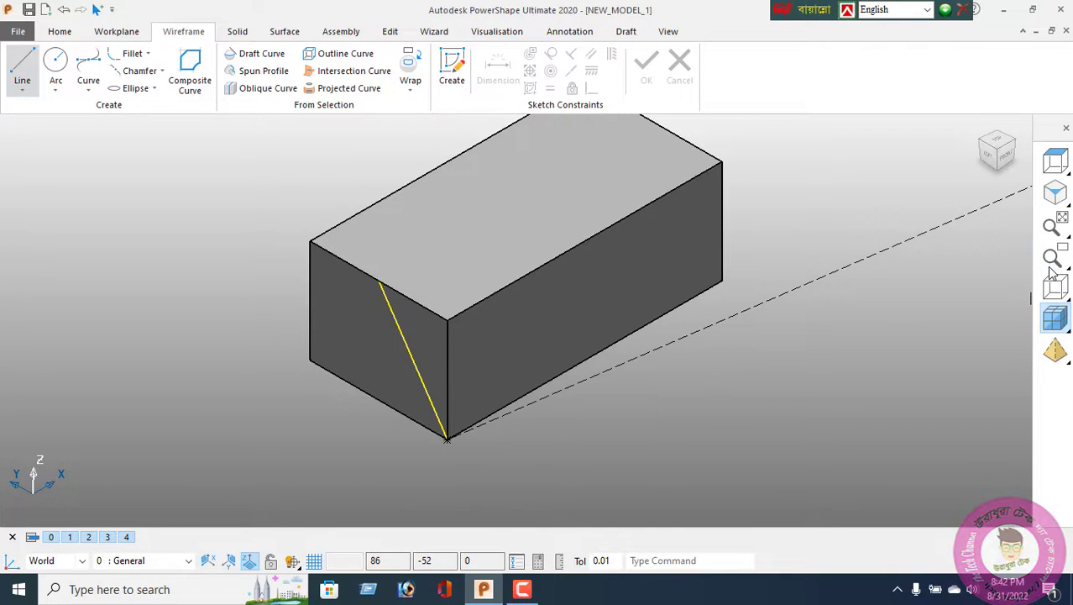
left_click(988, 159)
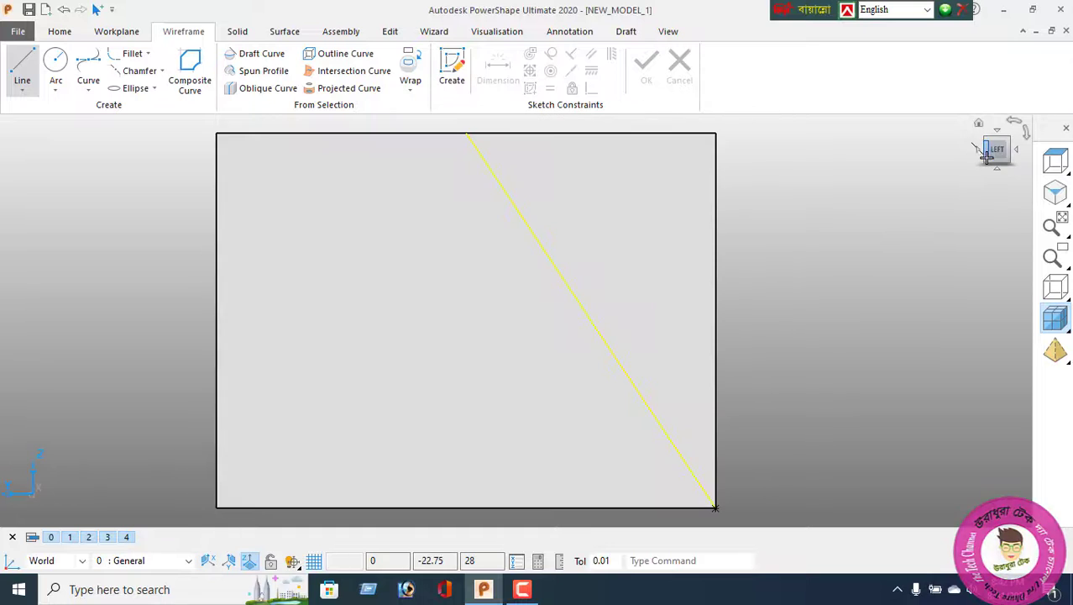
right_click(102, 180)
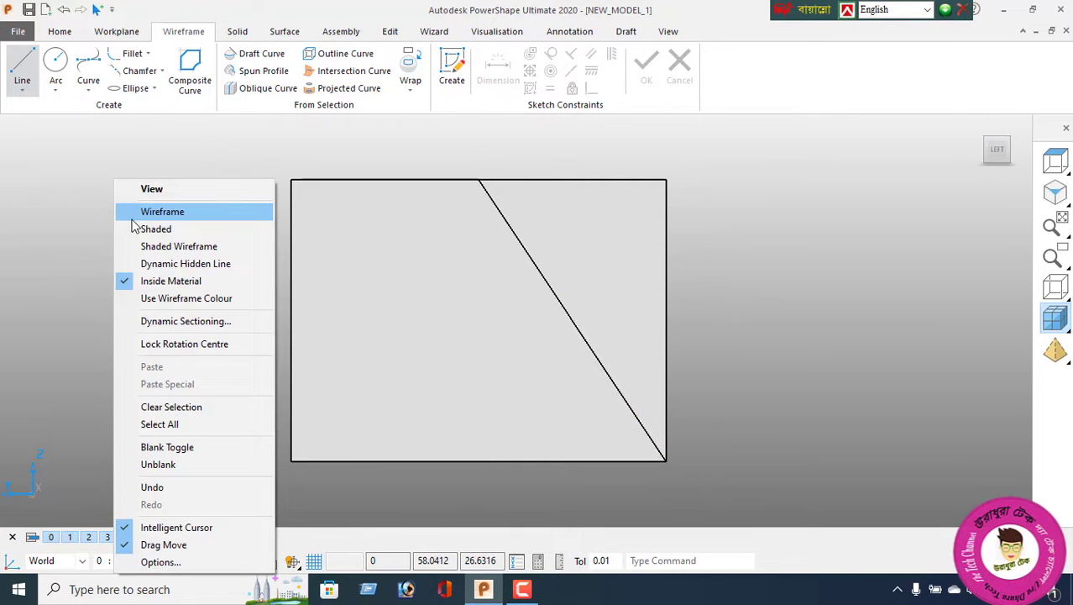
left_click(161, 188)
key("Escape")
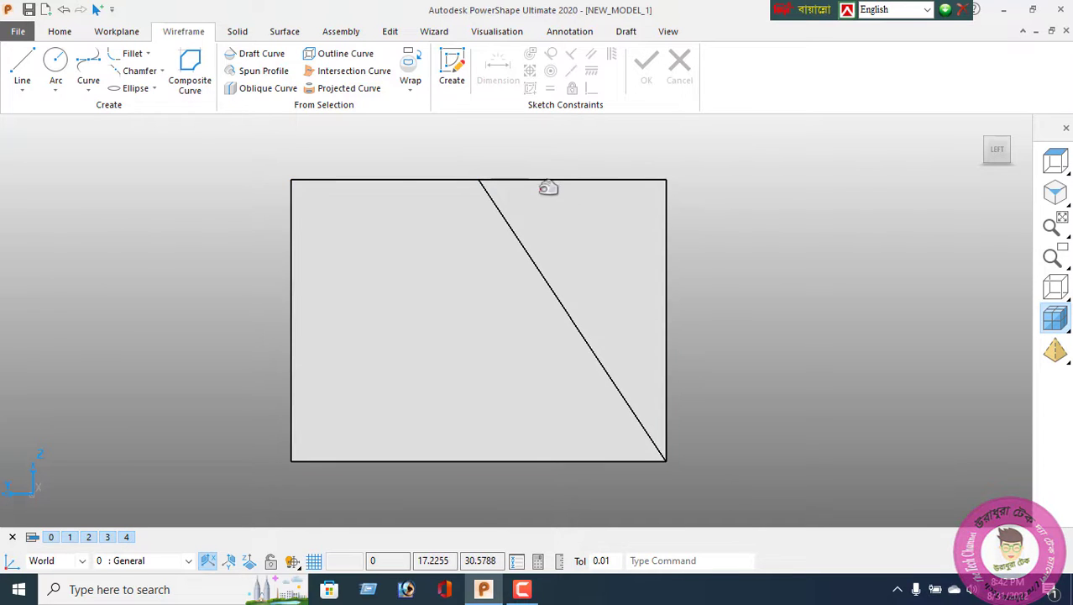
Step: Build a closed composite curve from the diagonal, right edge and top-right edge
left_click(189, 72)
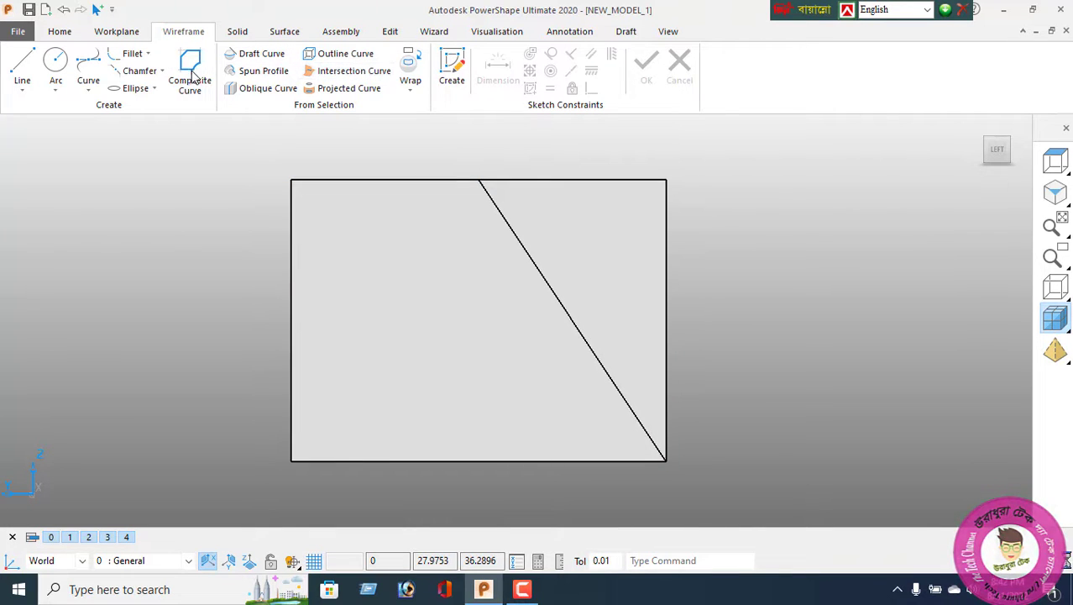
left_click(567, 310)
left_click(668, 412)
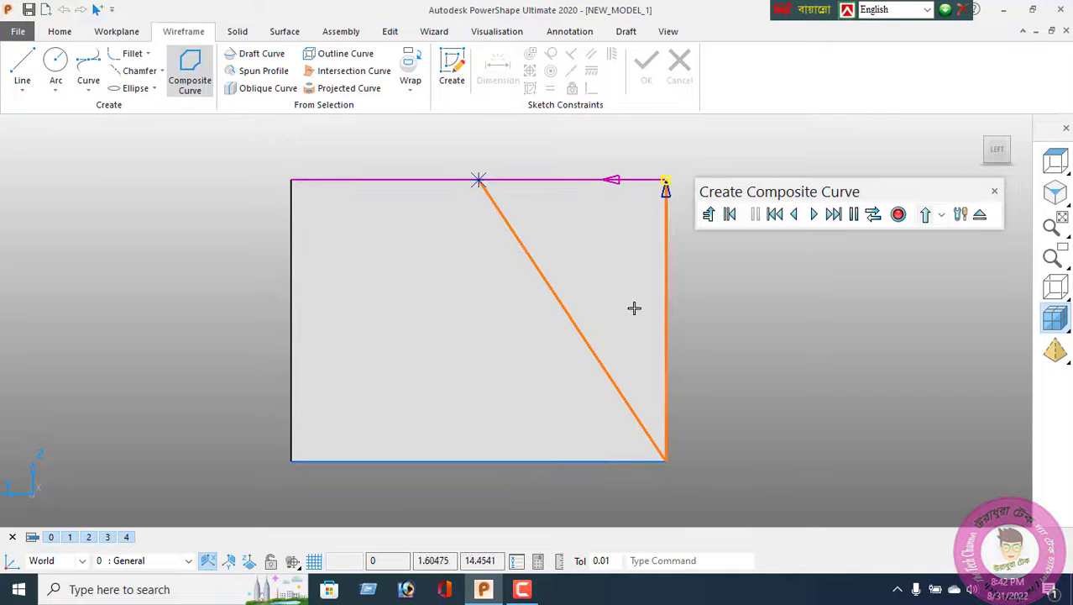
left_click(611, 181)
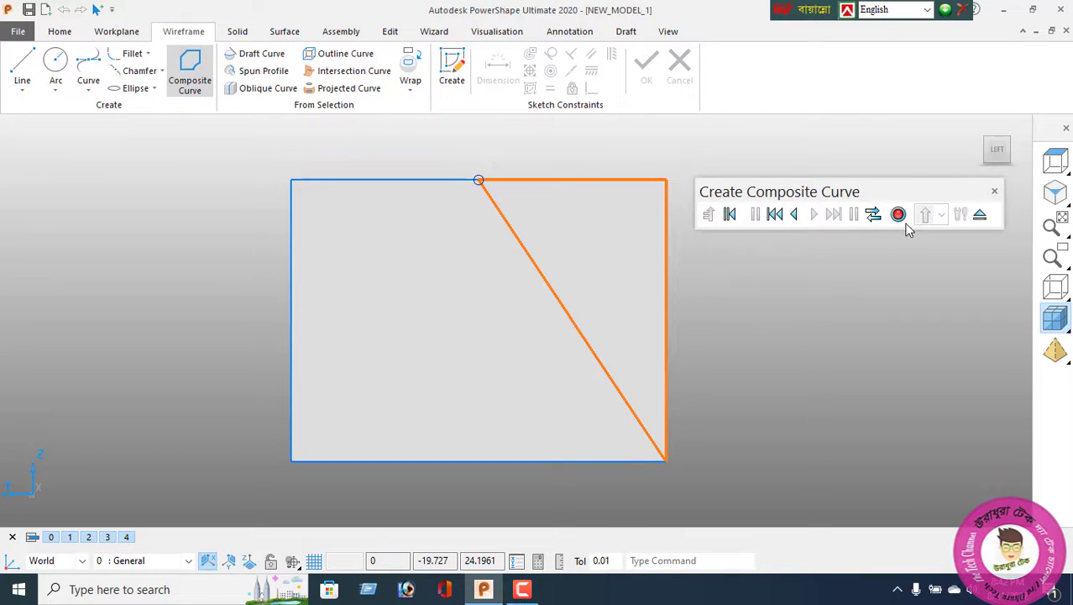
left_click(899, 216)
left_click(979, 215)
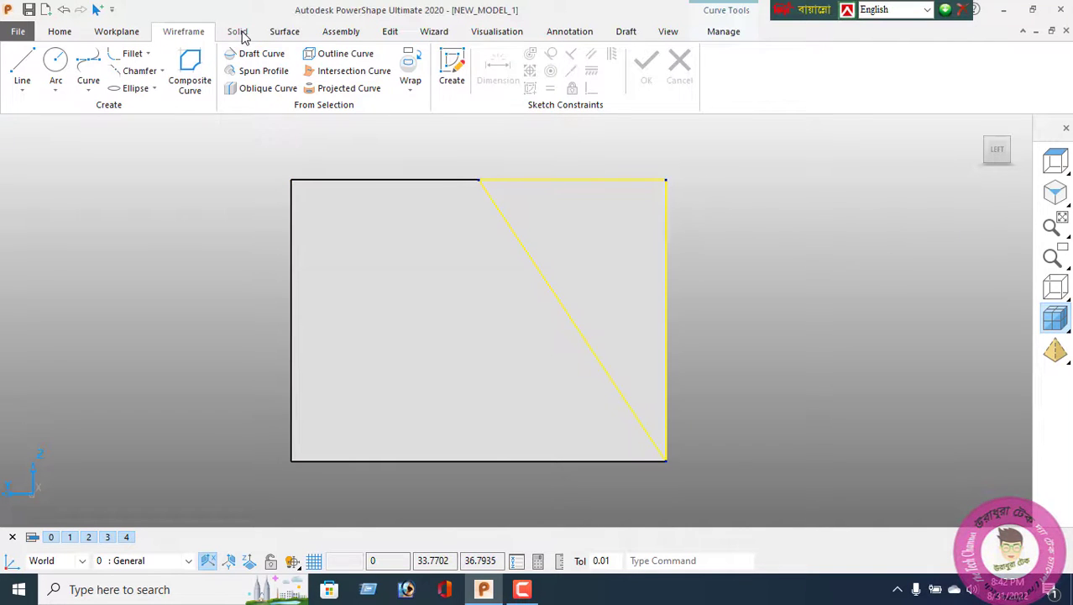
Step: Cut the triangular curve all the way through the block with a Through cut
left_click(237, 32)
left_click(574, 53)
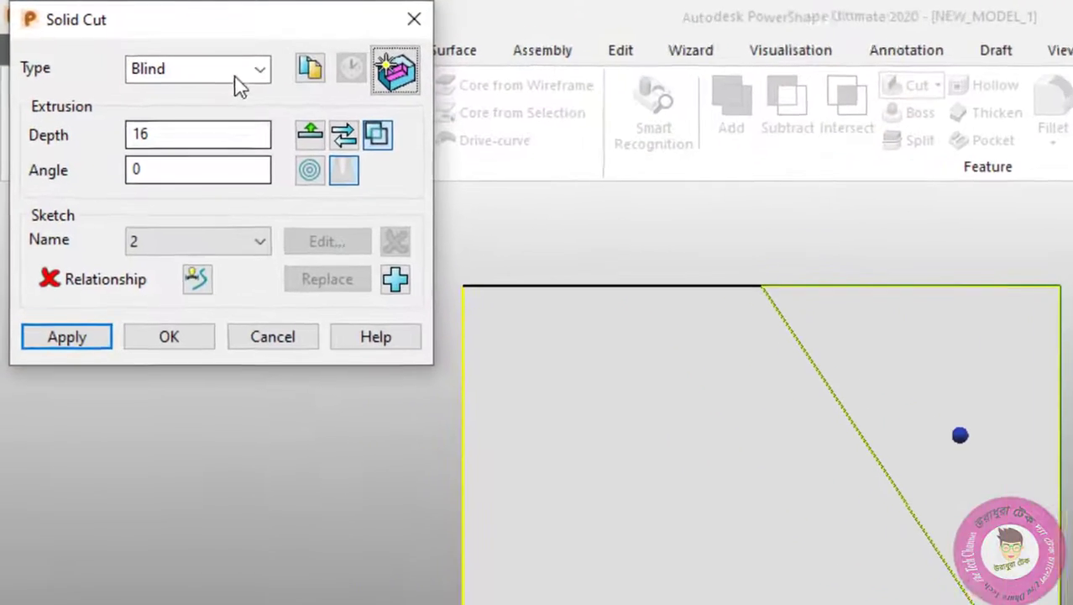
left_click(168, 49)
left_click(147, 81)
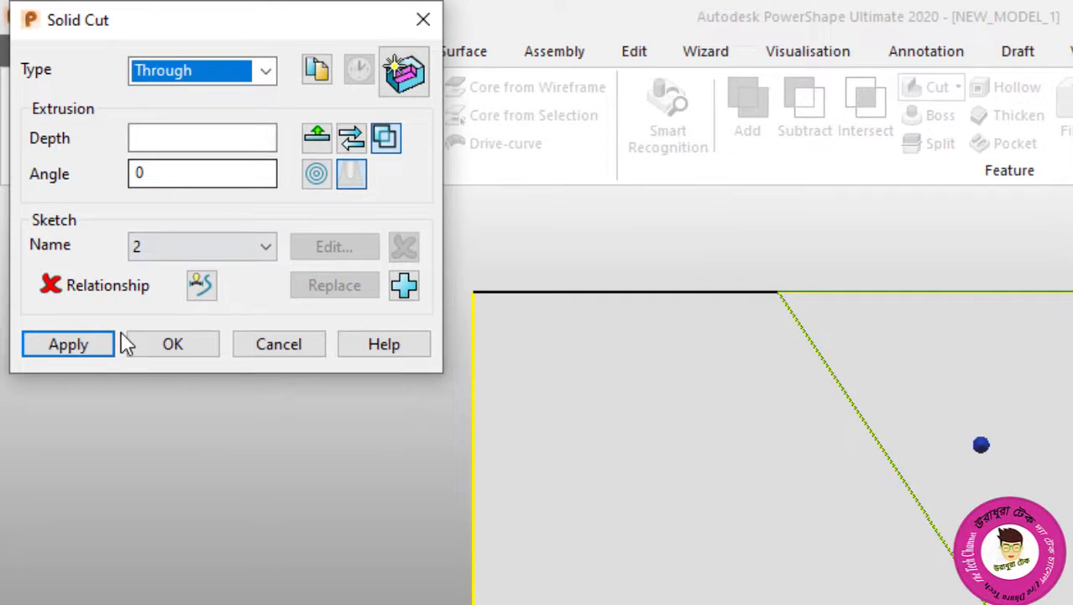
left_click(84, 342)
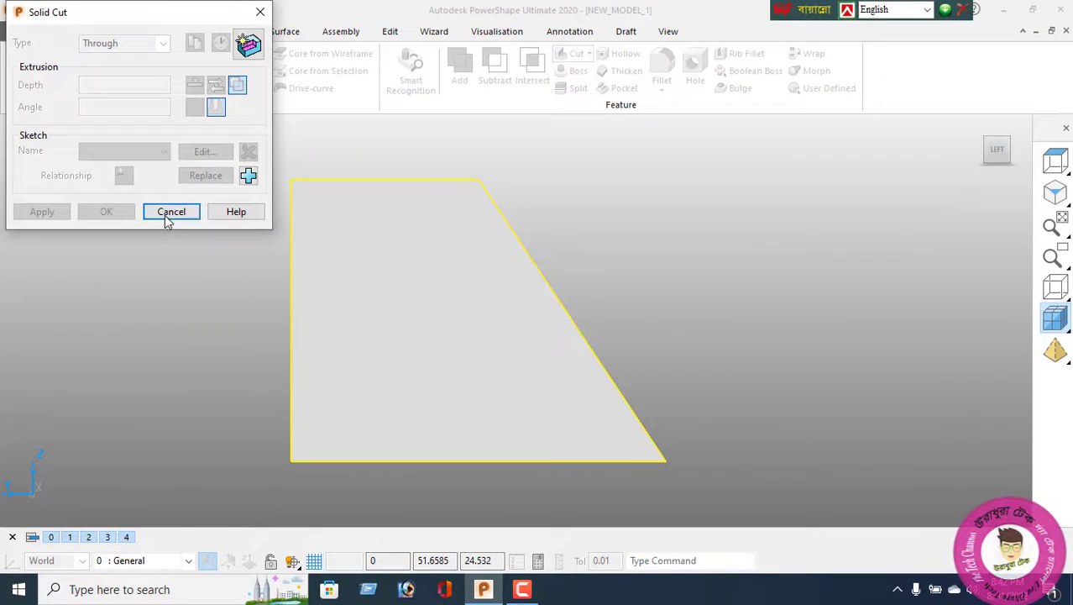
left_click(171, 212)
mouse_move(546, 283)
middle_mouse_down()
mouse_move(397, 375)
mouse_move(349, 336)
mouse_move(503, 323)
mouse_move(594, 300)
mouse_move(537, 300)
mouse_move(616, 314)
middle_mouse_up()
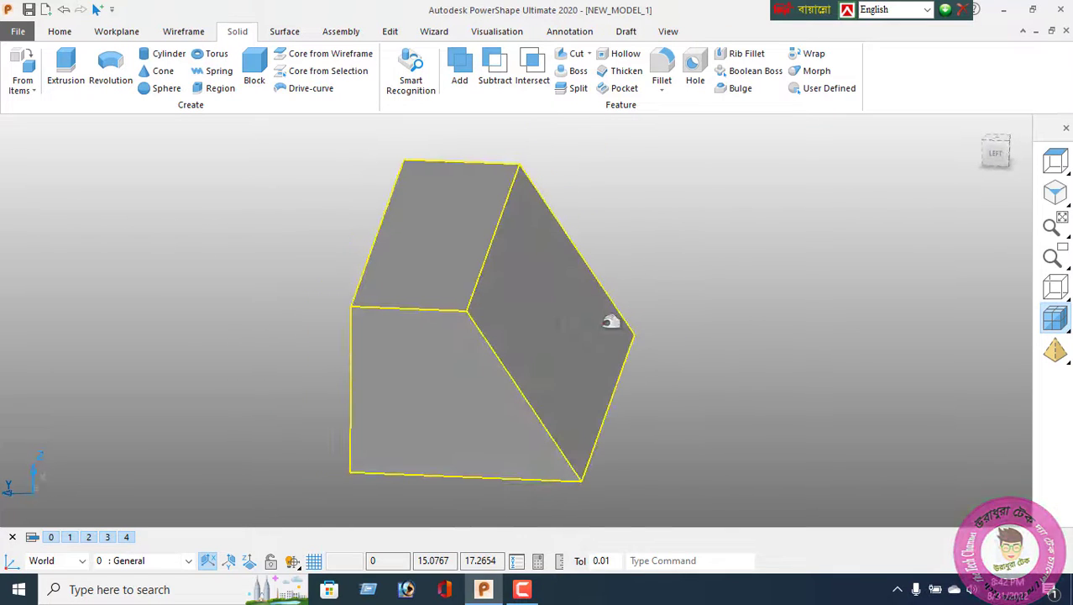
Step: Draw a line along the ridge between the top face and sloped face
left_click(183, 31)
left_click(22, 69)
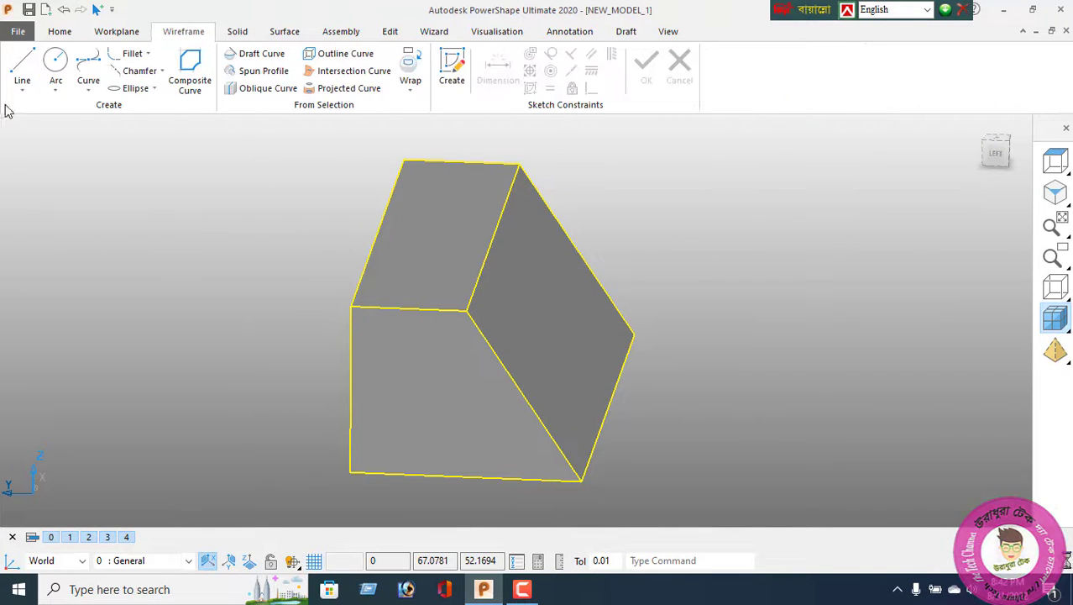
left_click(467, 310)
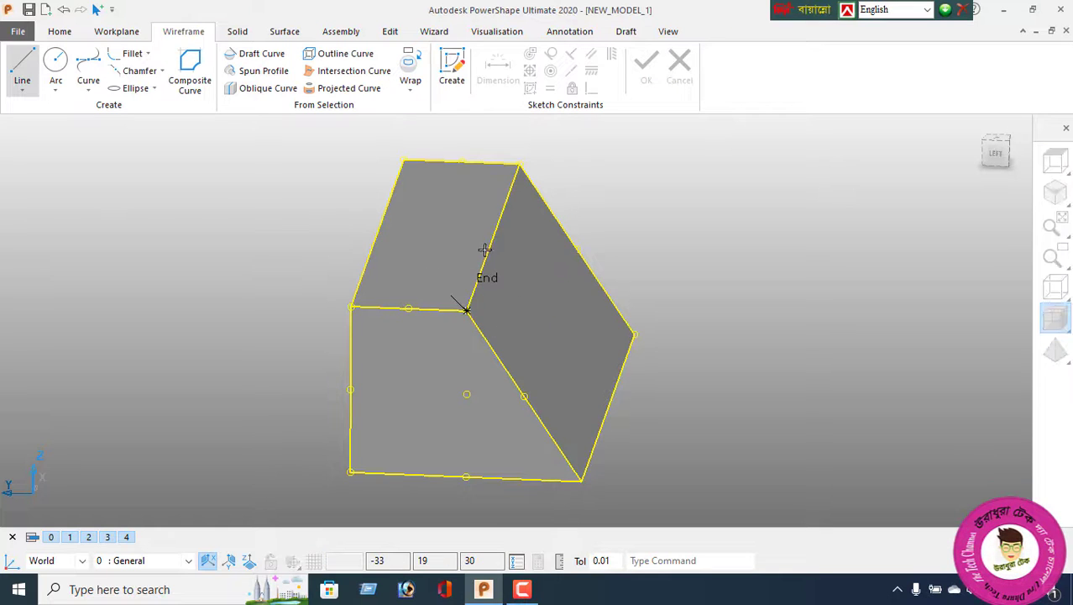
left_click(520, 162)
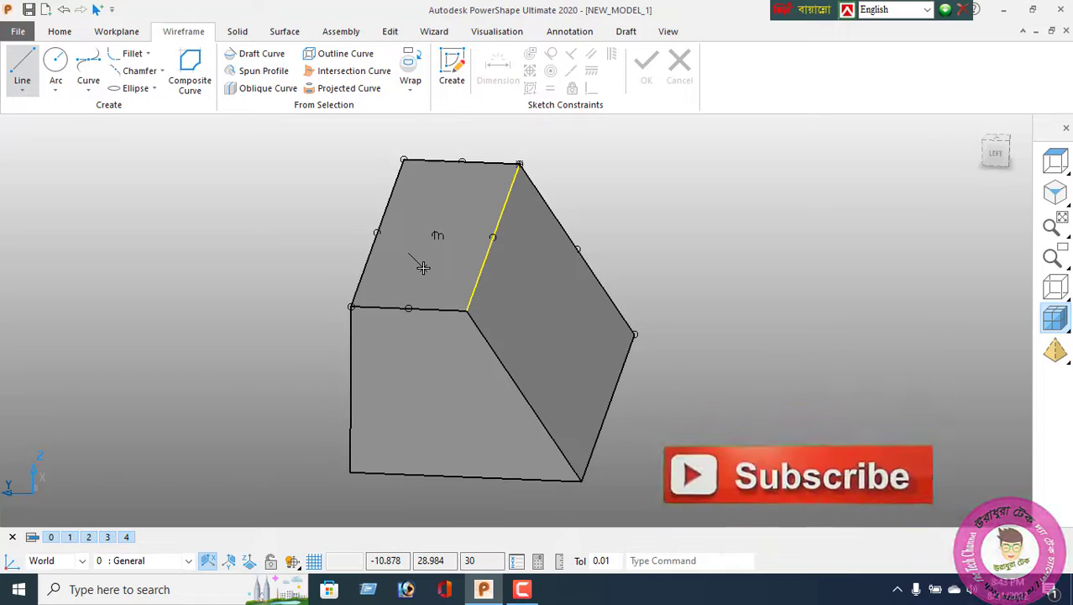
left_click(390, 32)
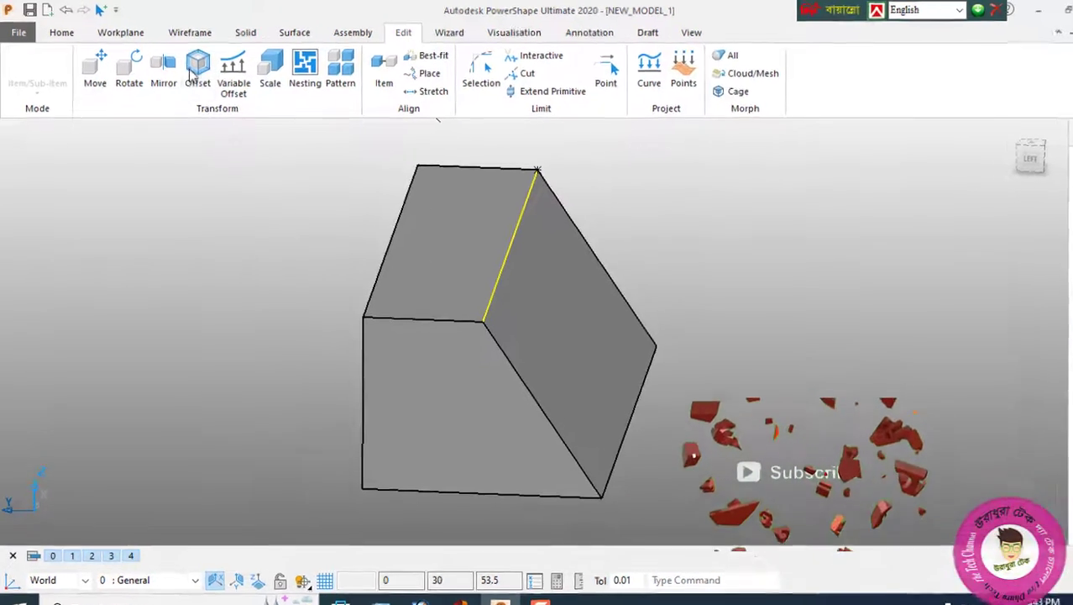
left_click(193, 74)
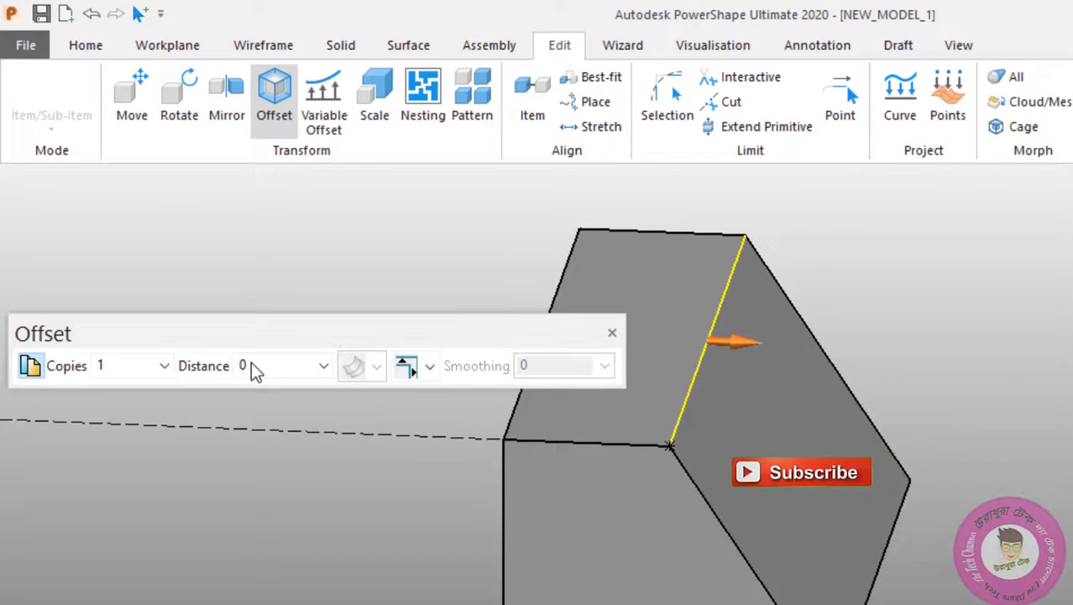
double_click(253, 365)
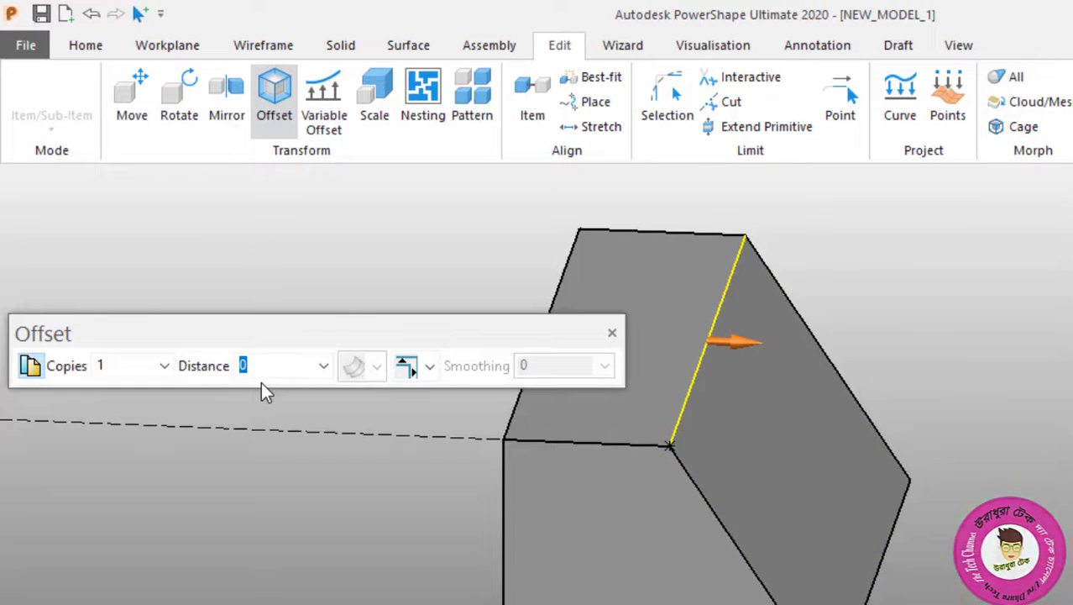
type("11")
key("Return")
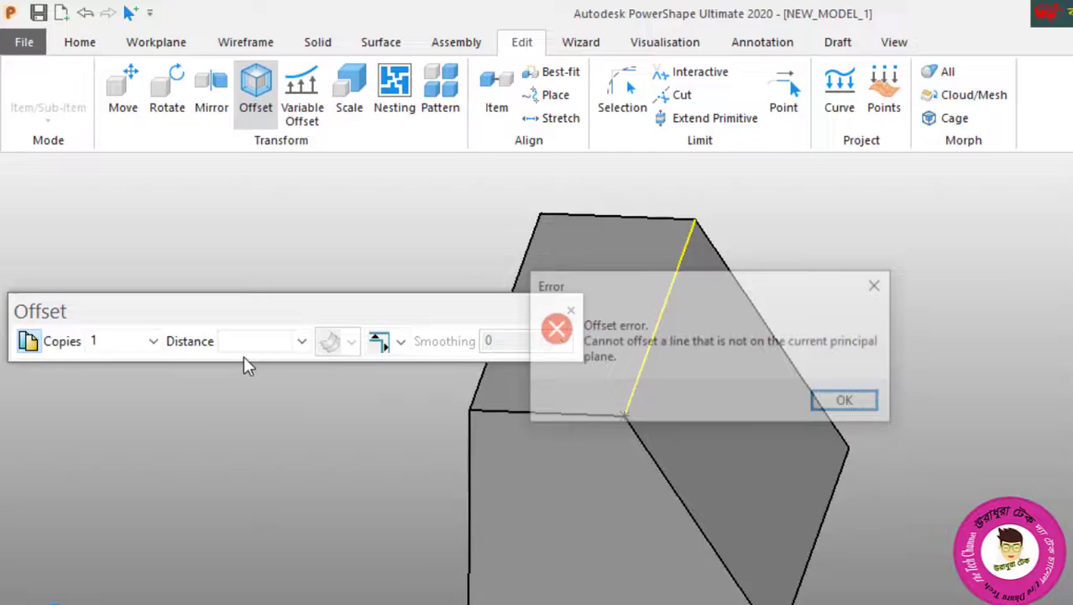
left_click(634, 302)
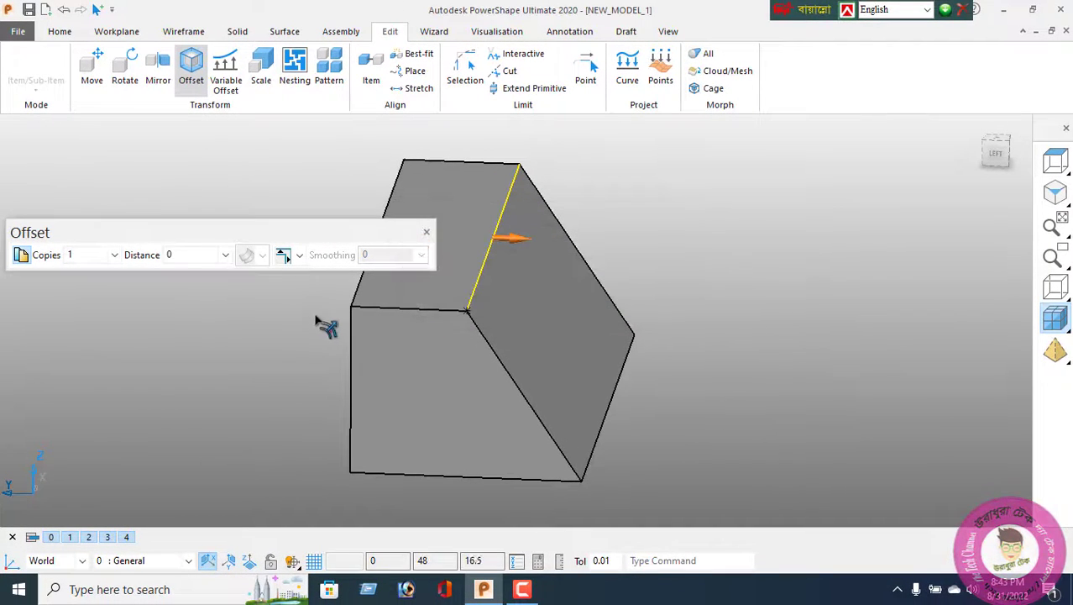
double_click(191, 259)
type("-11")
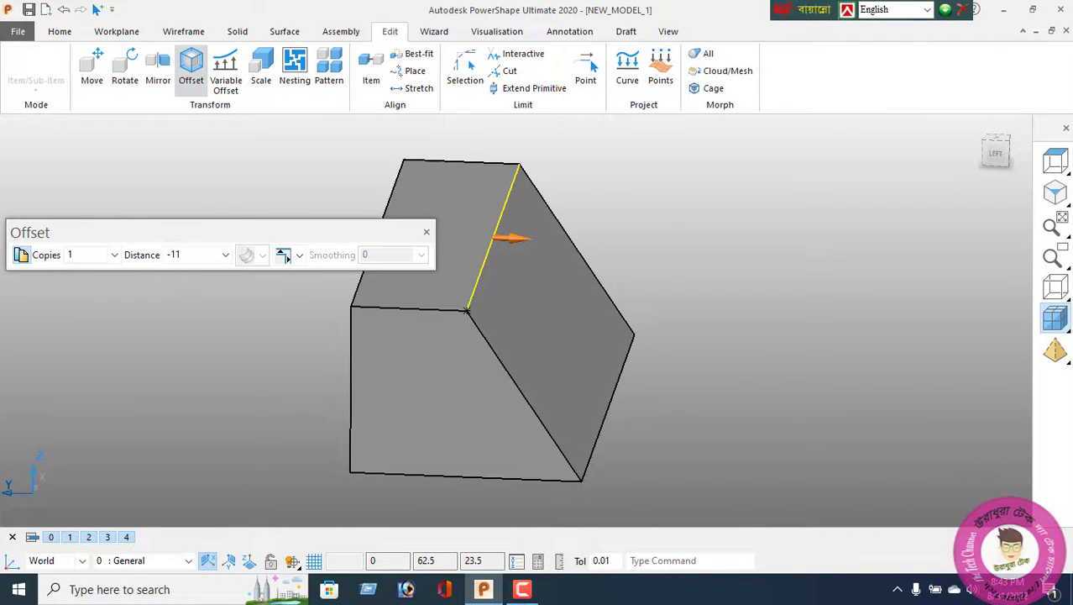
key("Return")
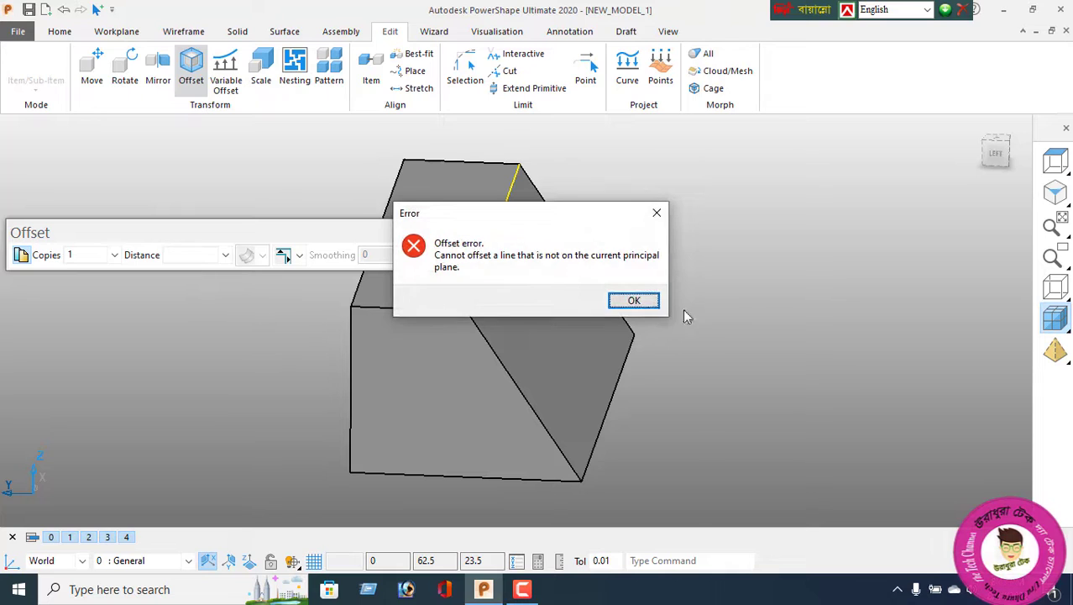
key("Return")
left_click(426, 233)
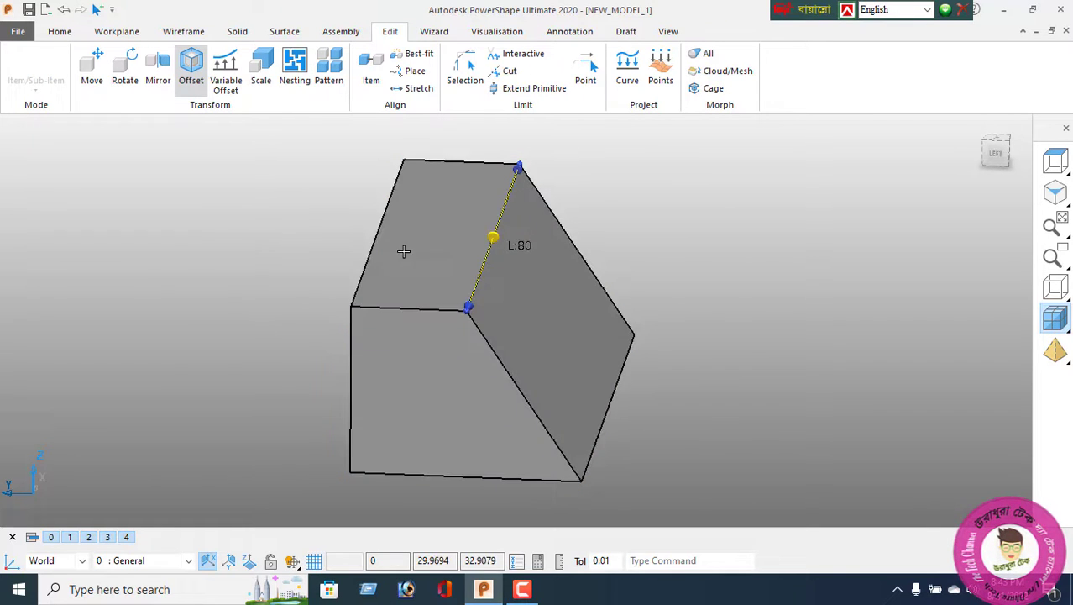
left_click(191, 67)
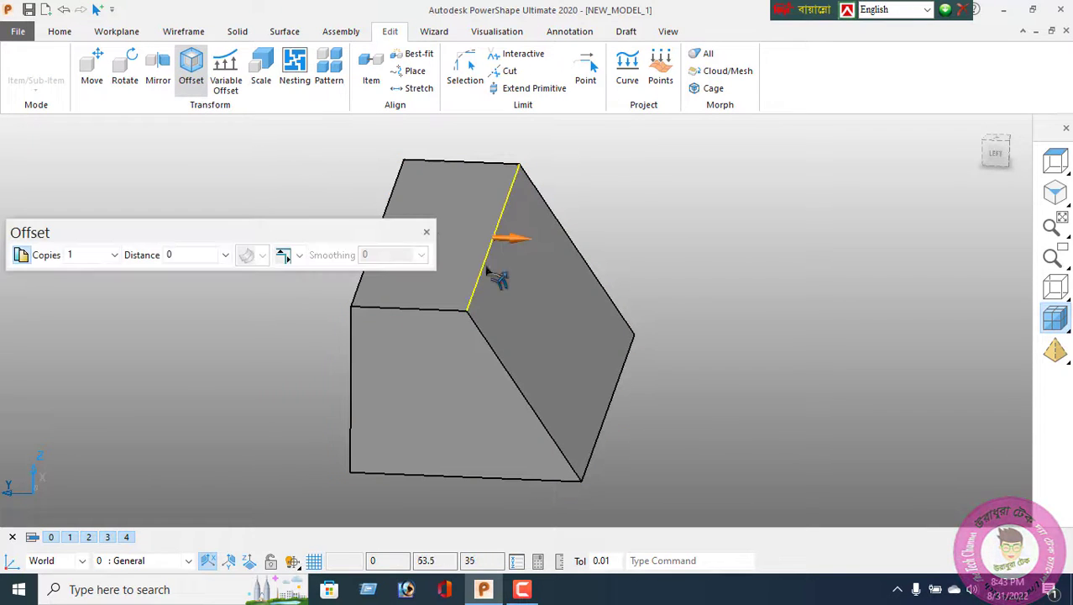
double_click(182, 258)
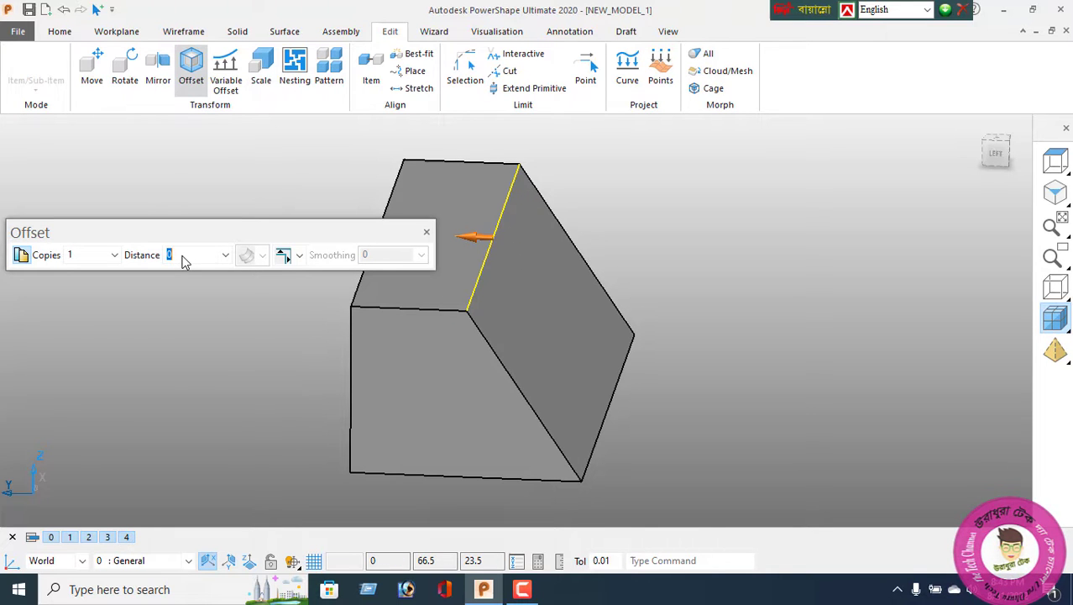
type("11")
key("Return")
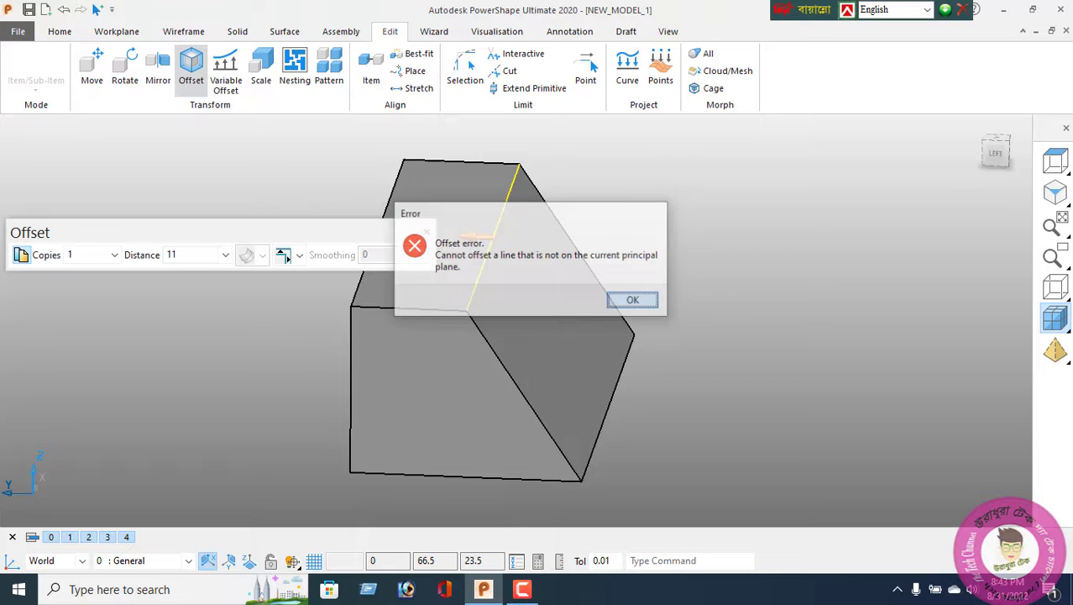
left_click(634, 301)
middle_click_drag(537, 327, 450, 336)
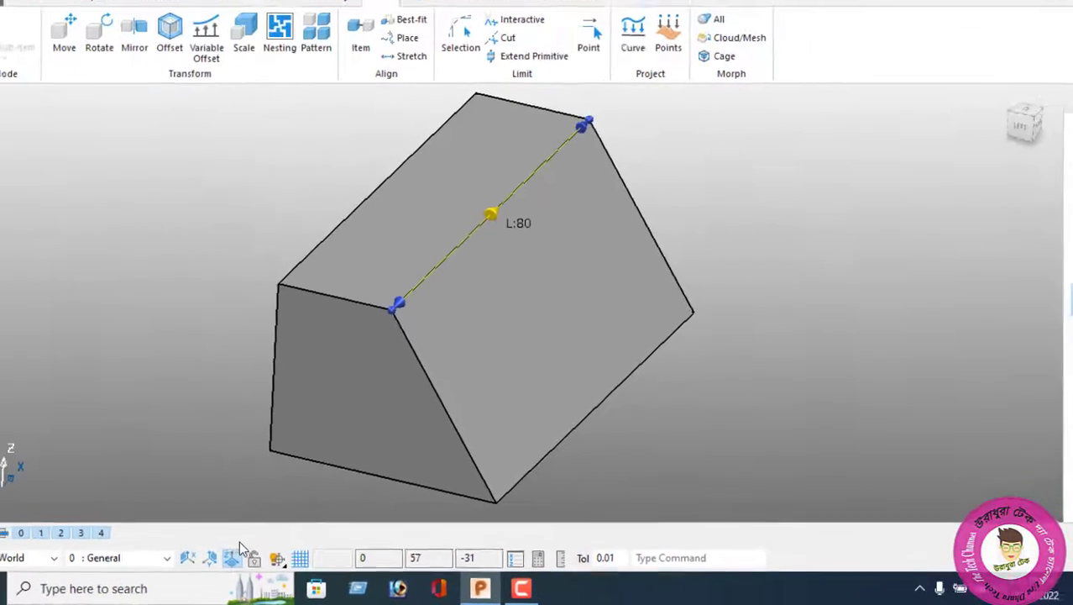
Step: Offset the ridge line 11 units across the top face and deselect it
left_click(190, 71)
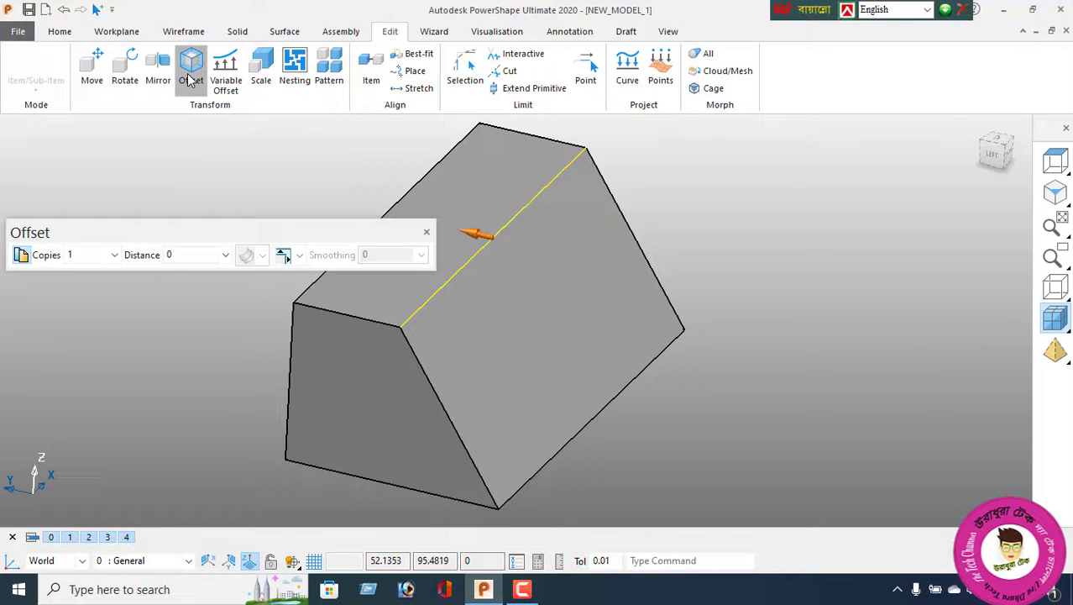
double_click(189, 259)
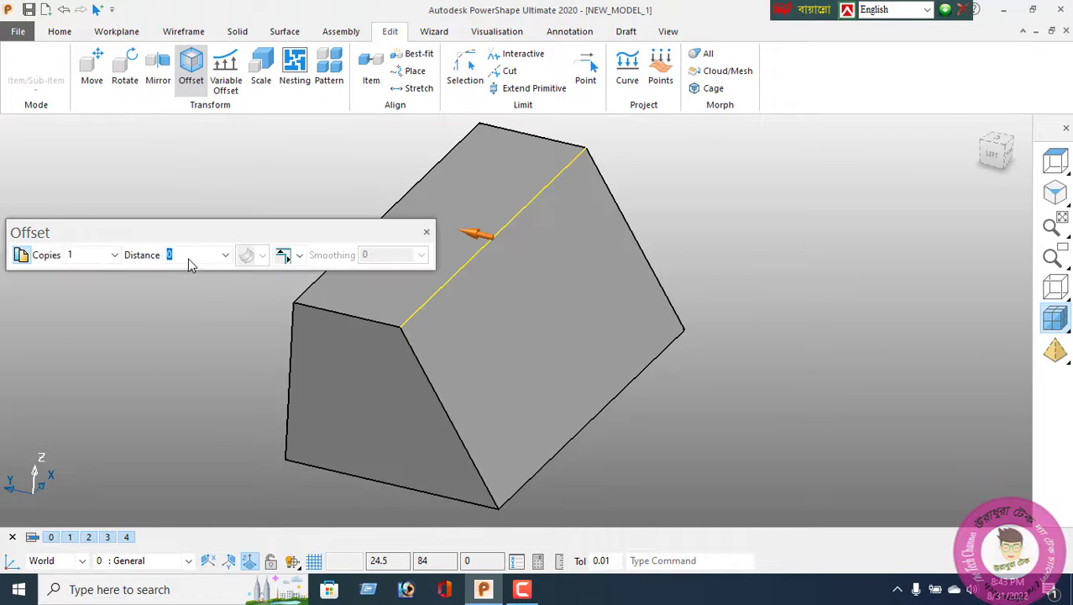
type("11")
key("Return")
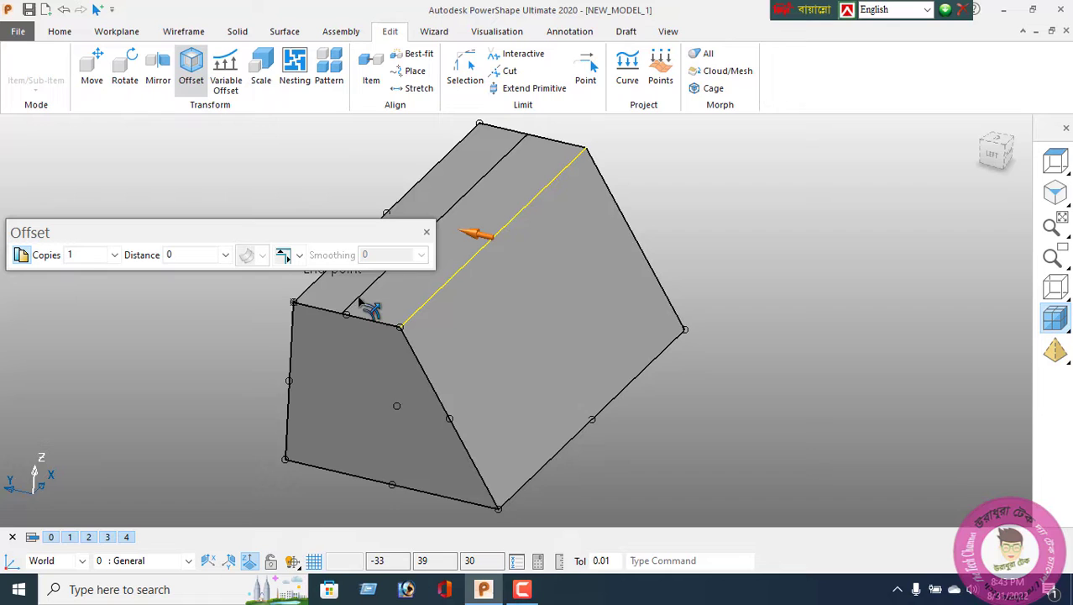
left_click(427, 233)
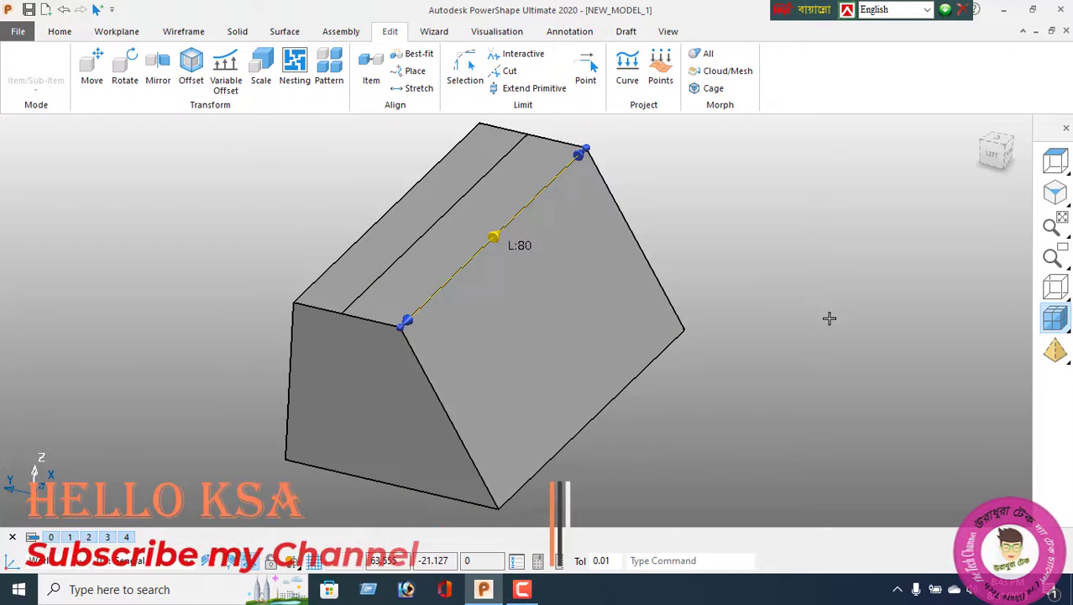
left_click(798, 315)
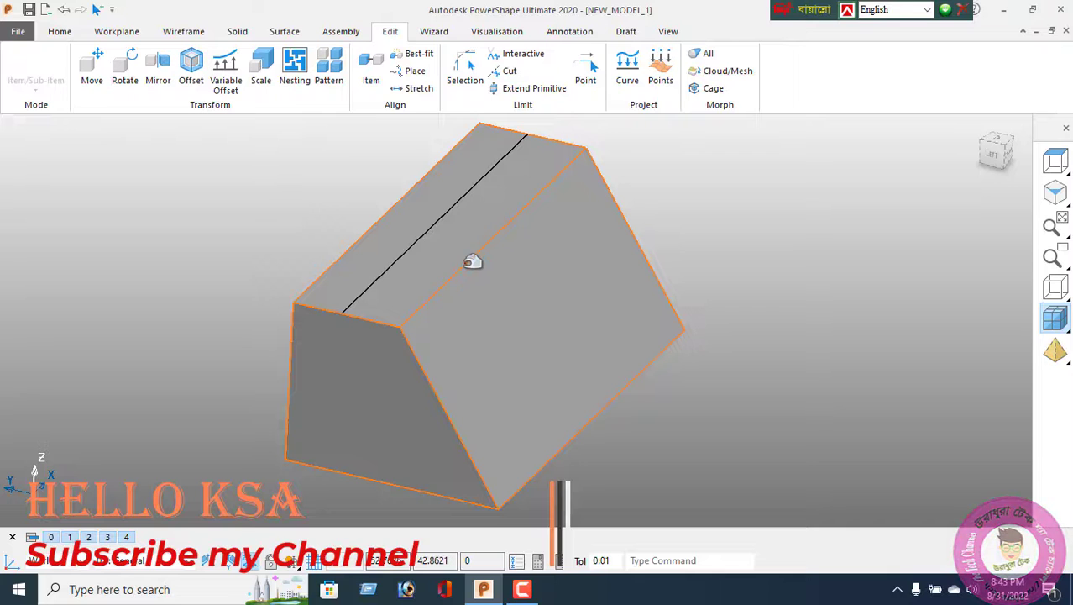
left_click(990, 159)
mouse_move(779, 252)
middle_mouse_down()
mouse_move(477, 380)
mouse_move(402, 366)
mouse_move(484, 342)
mouse_move(472, 294)
mouse_move(526, 277)
middle_mouse_up()
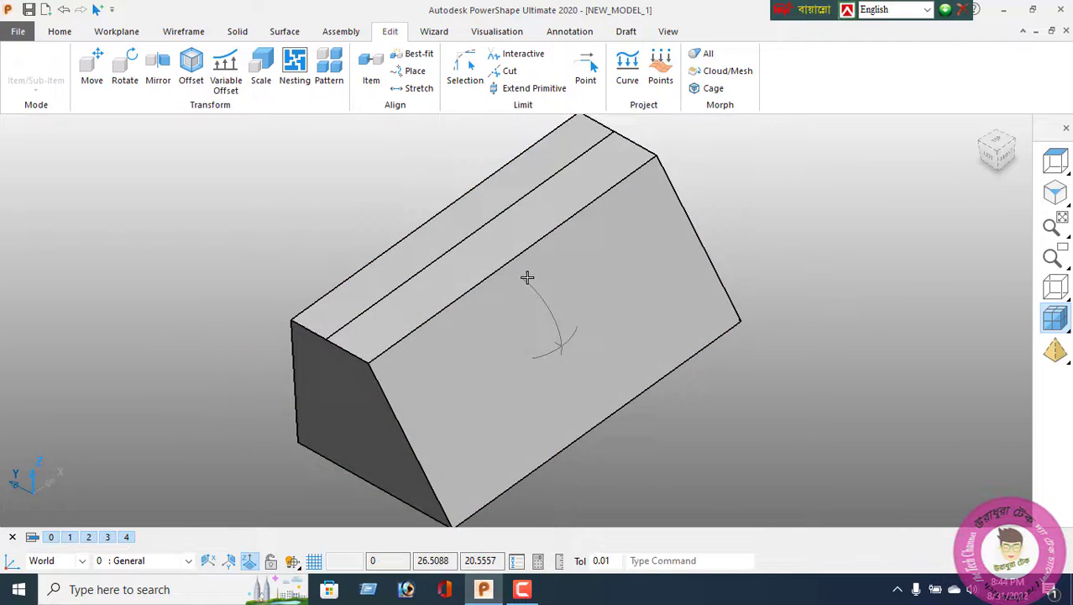
Step: Trace the front top edge as a line and offset it 15 onto the end face
left_click(182, 32)
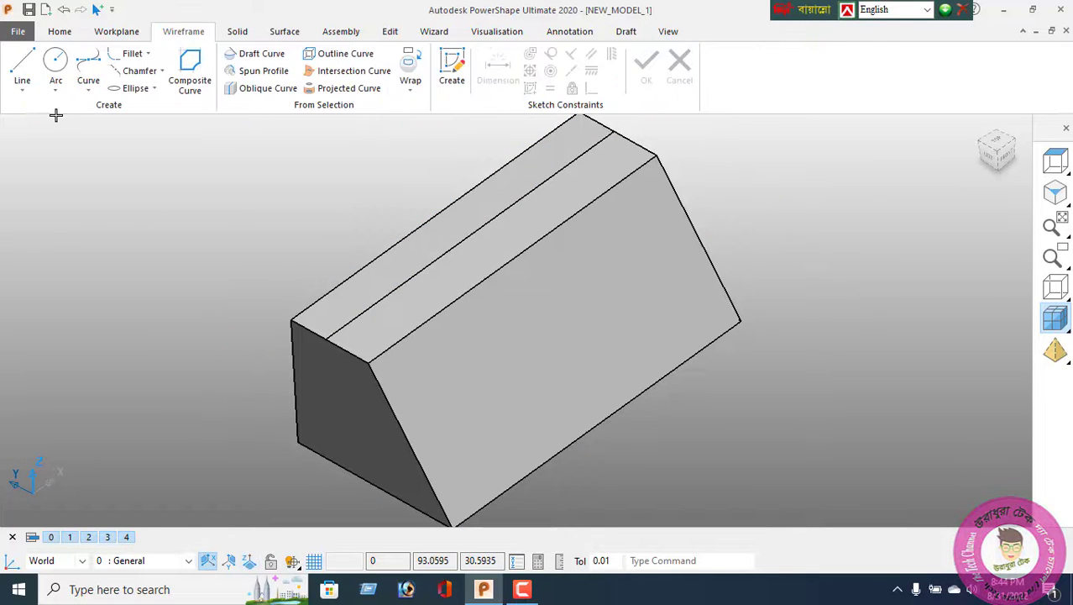
left_click(22, 67)
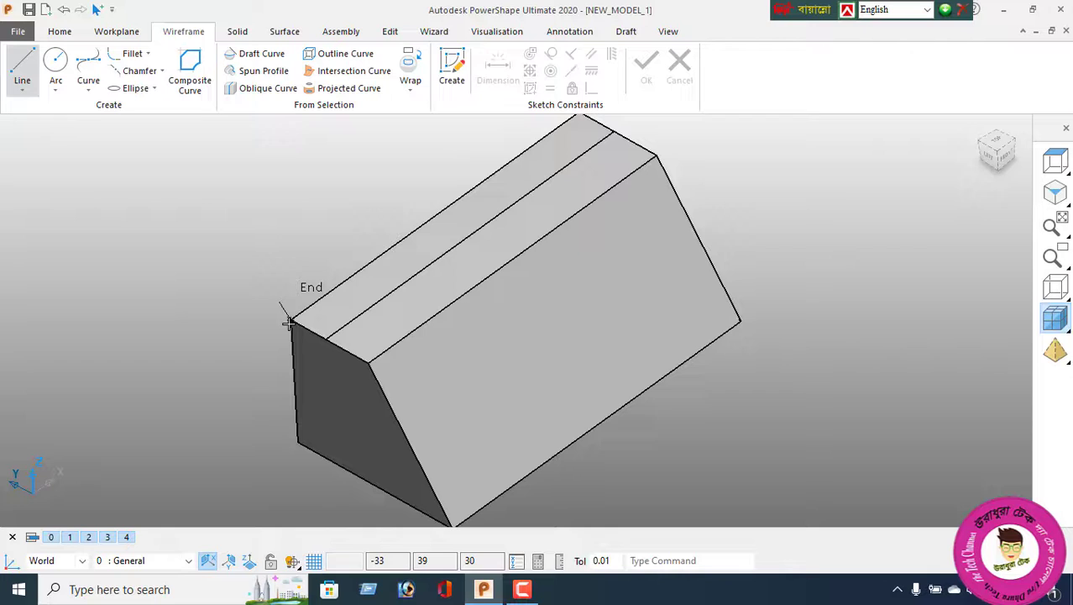
left_click(368, 363)
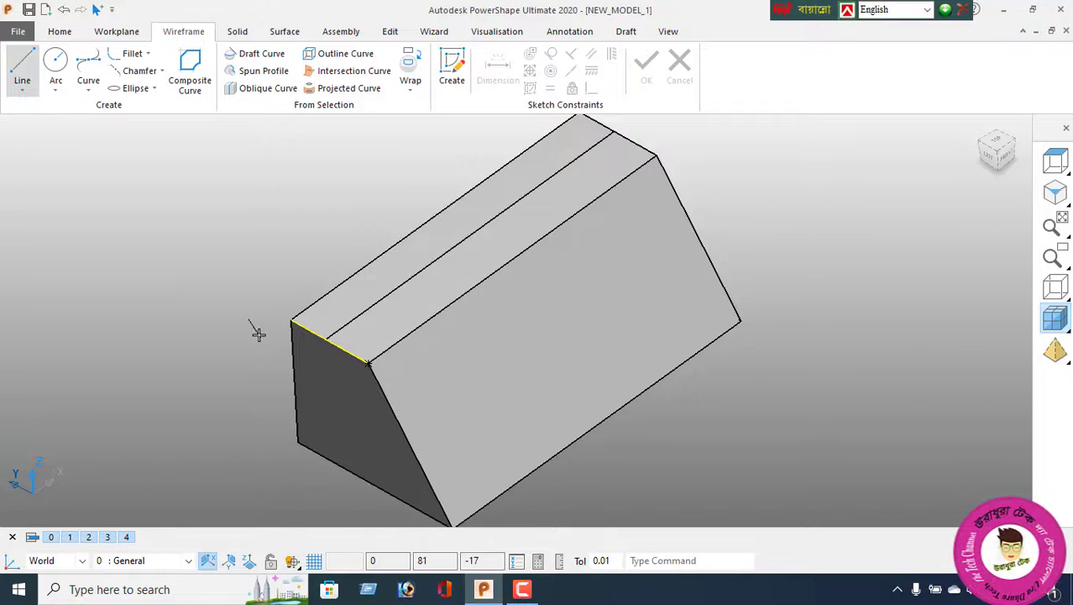
left_click(390, 31)
left_click(189, 71)
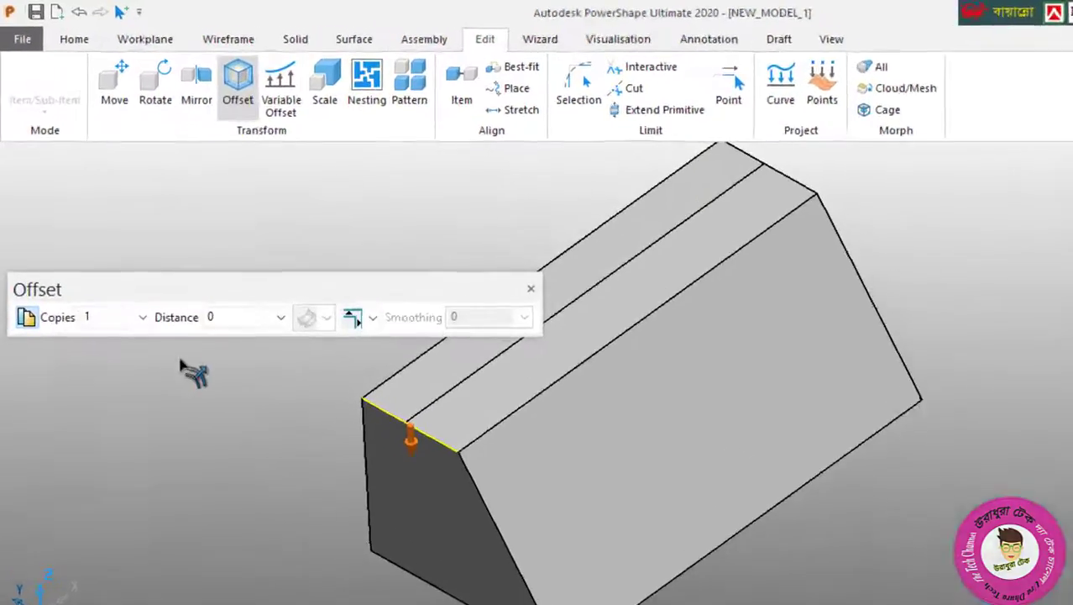
double_click(277, 397)
type("1")
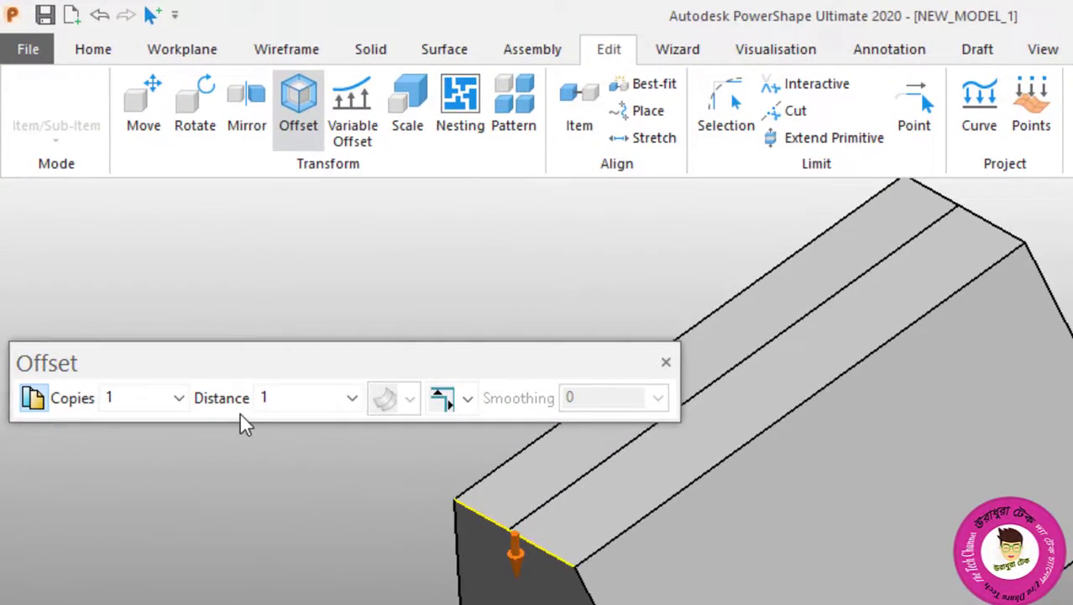
type("5")
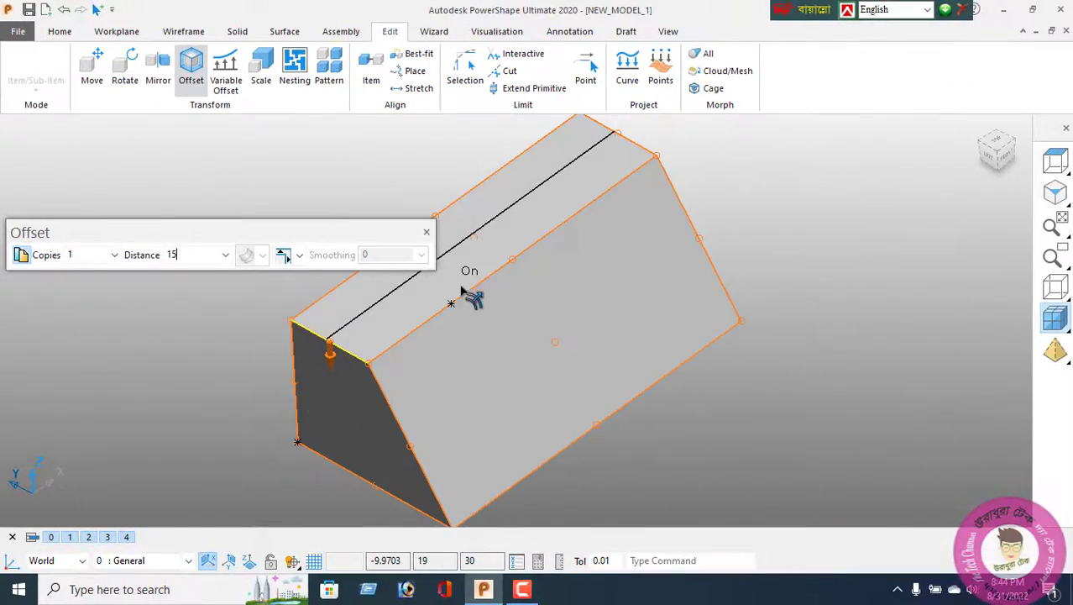
left_click(427, 229)
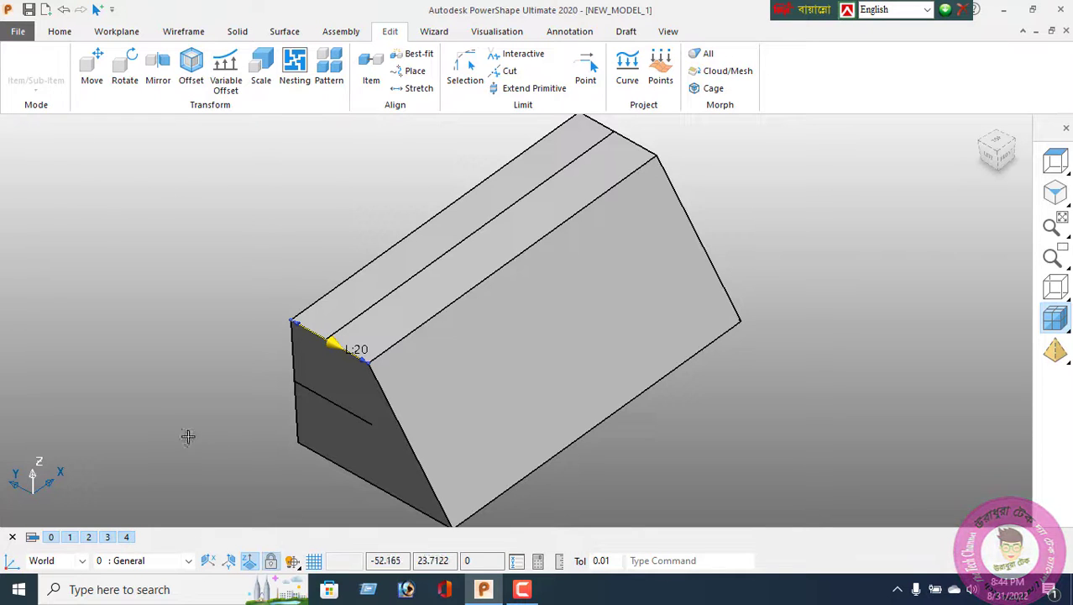
Step: Offset the edge line 15 units across the block's top face
left_click(189, 76)
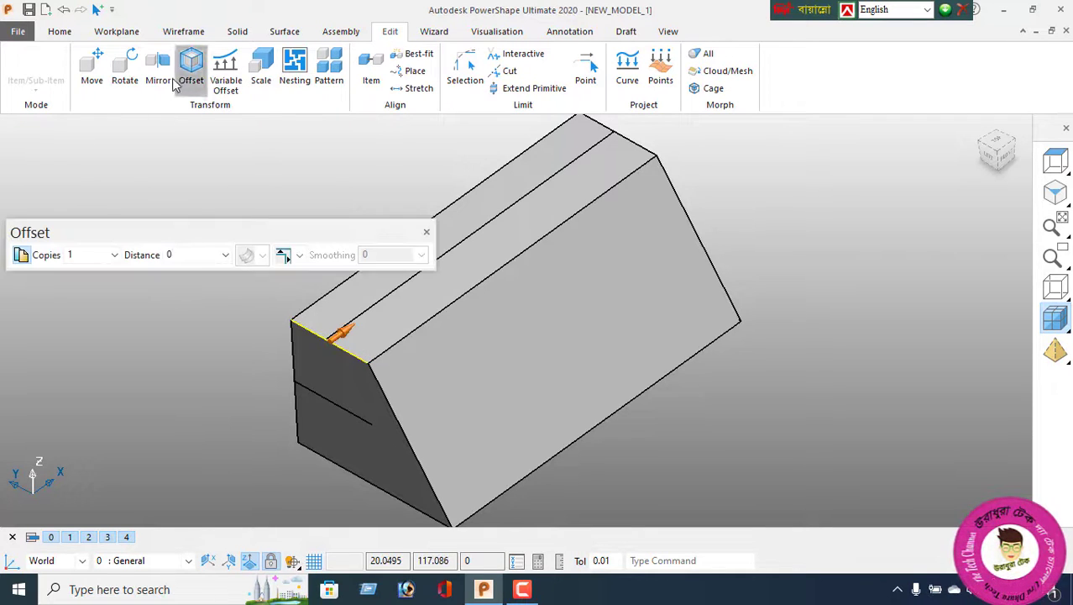
double_click(195, 254)
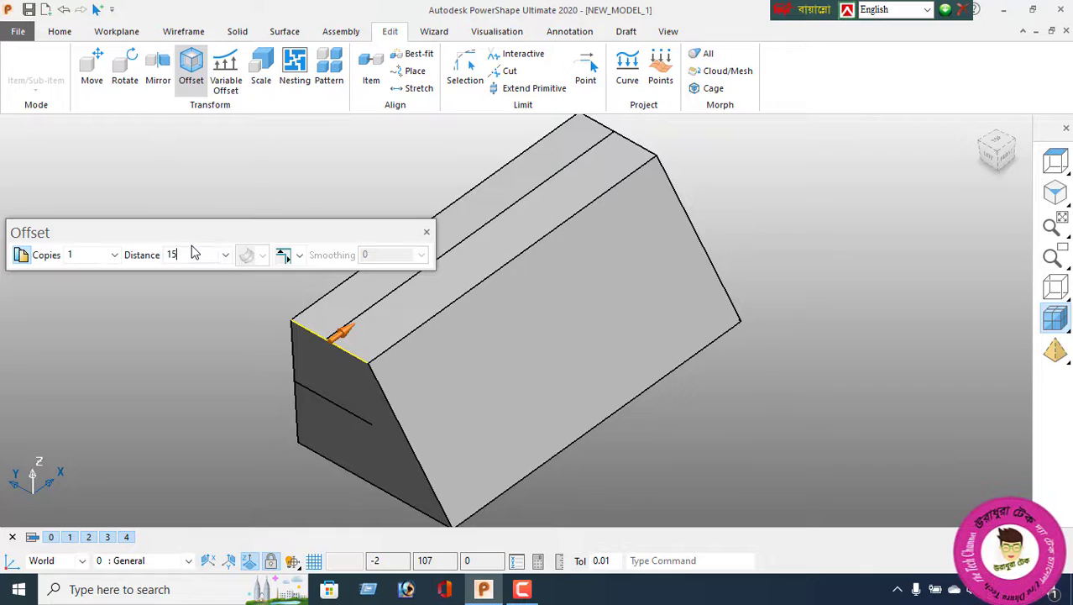
key("Escape")
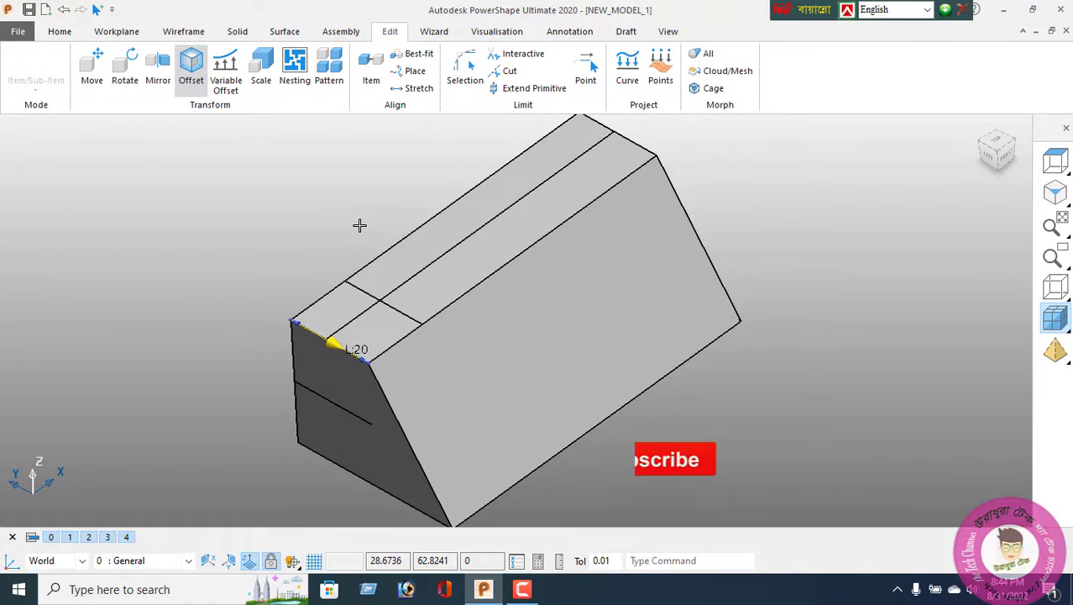
left_click(112, 30)
left_click(31, 71)
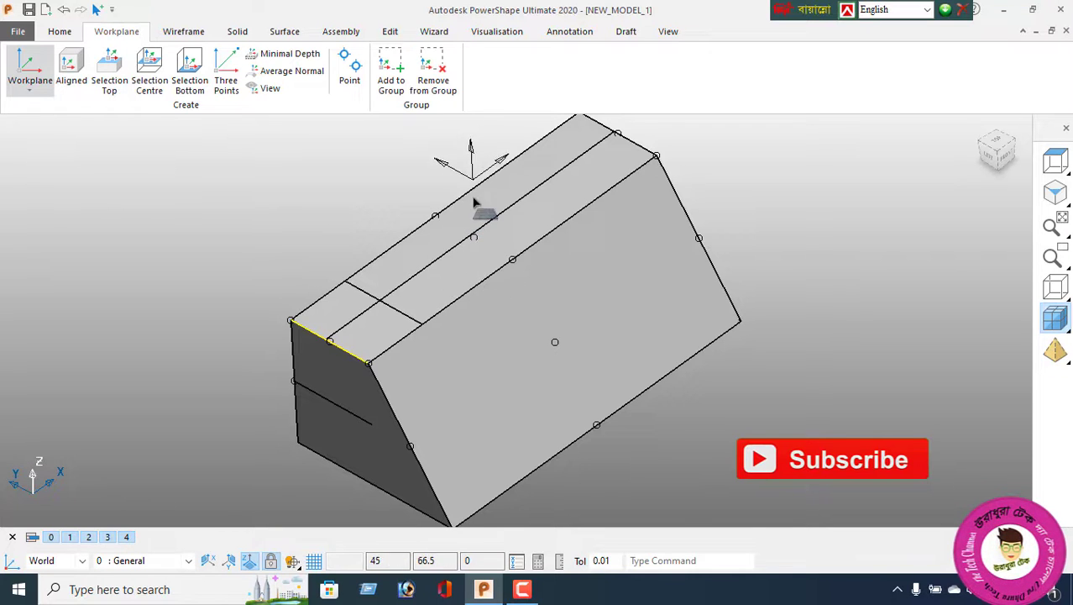
Step: Create a workplane snapped to the mid-point of the top face's edge
left_click(271, 561)
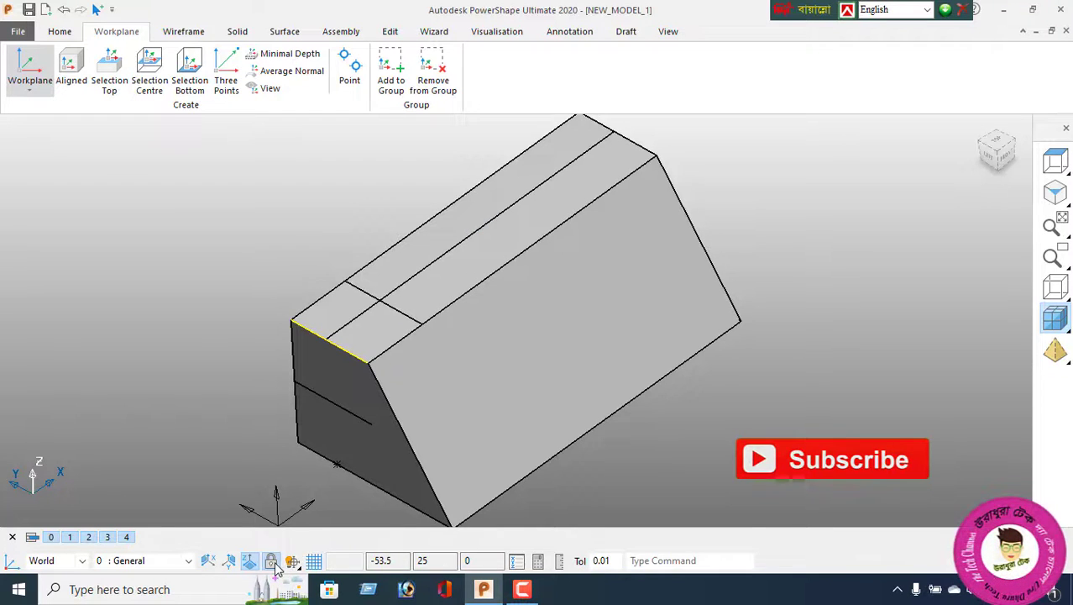
left_click(471, 237)
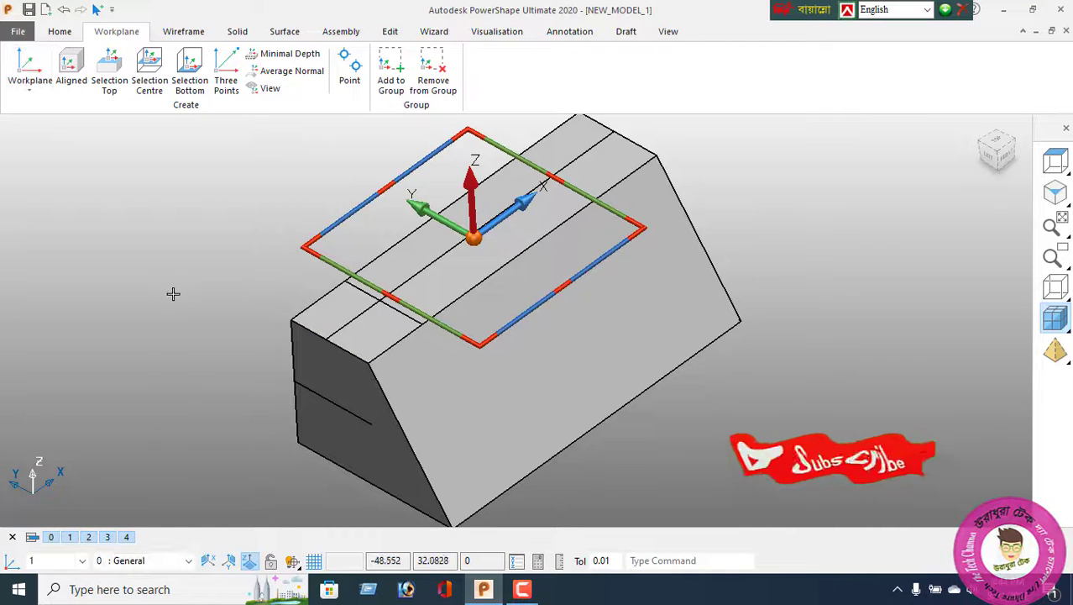
right_click(148, 228)
left_click(173, 187)
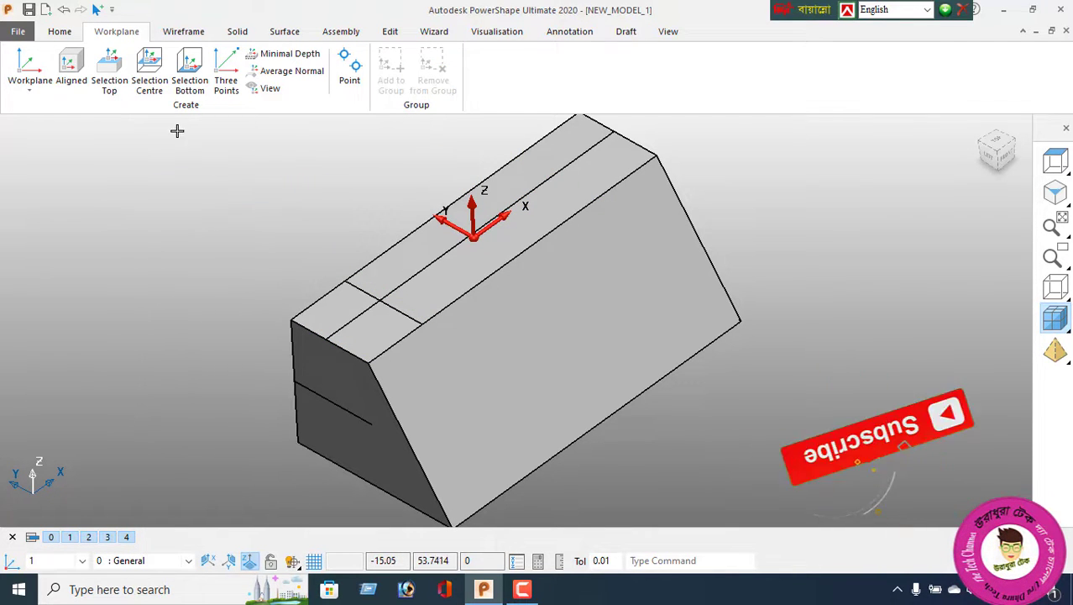
left_click(183, 31)
Step: Draw a circle where the guide lines cross and set its diameter to 11
left_click(56, 67)
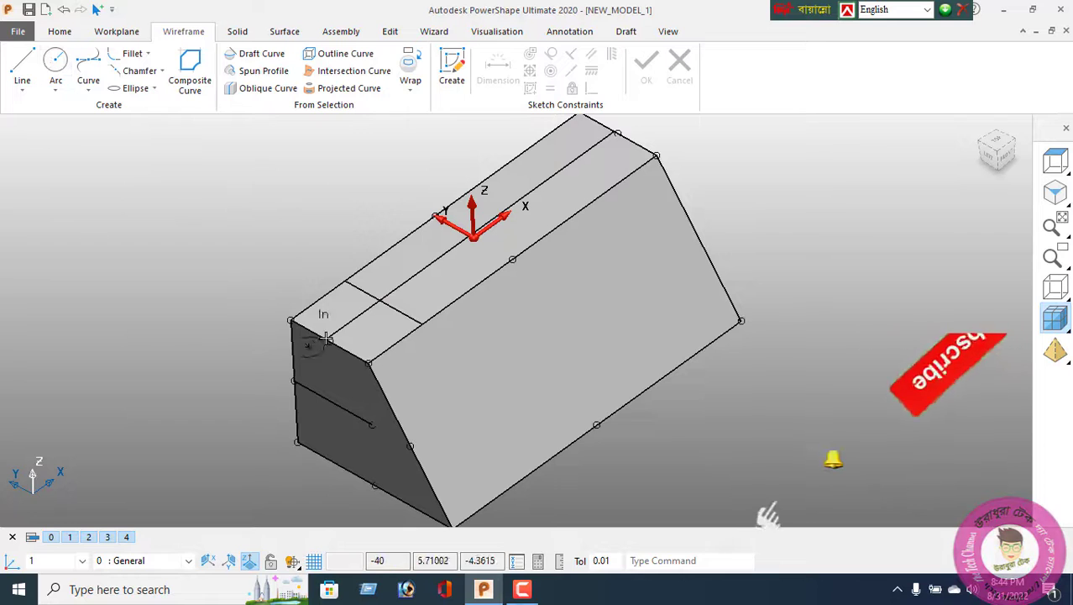
left_click(379, 300)
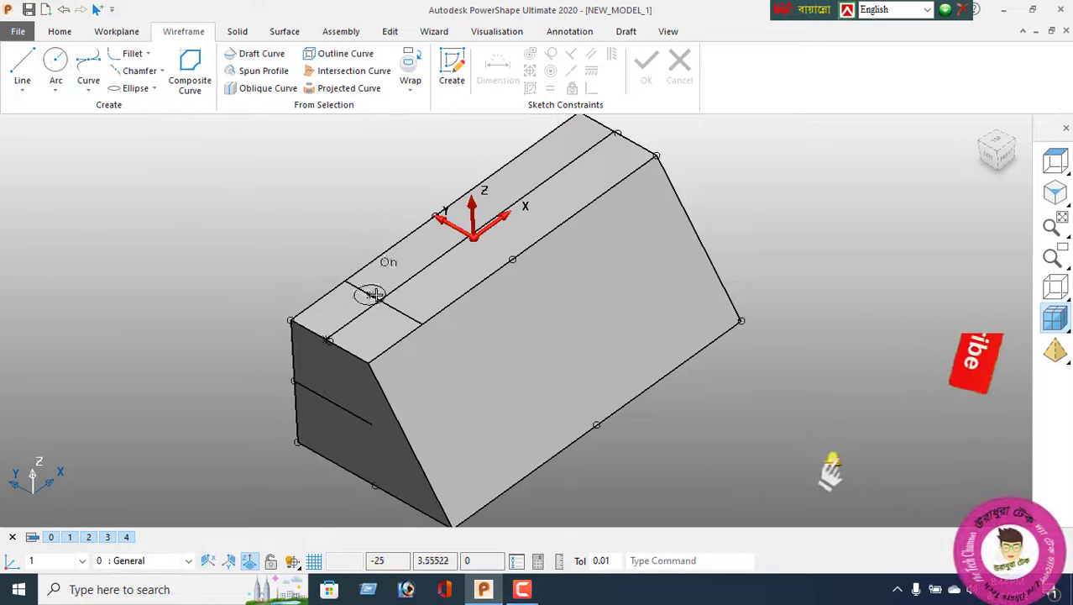
right_click(154, 227)
left_click(202, 187)
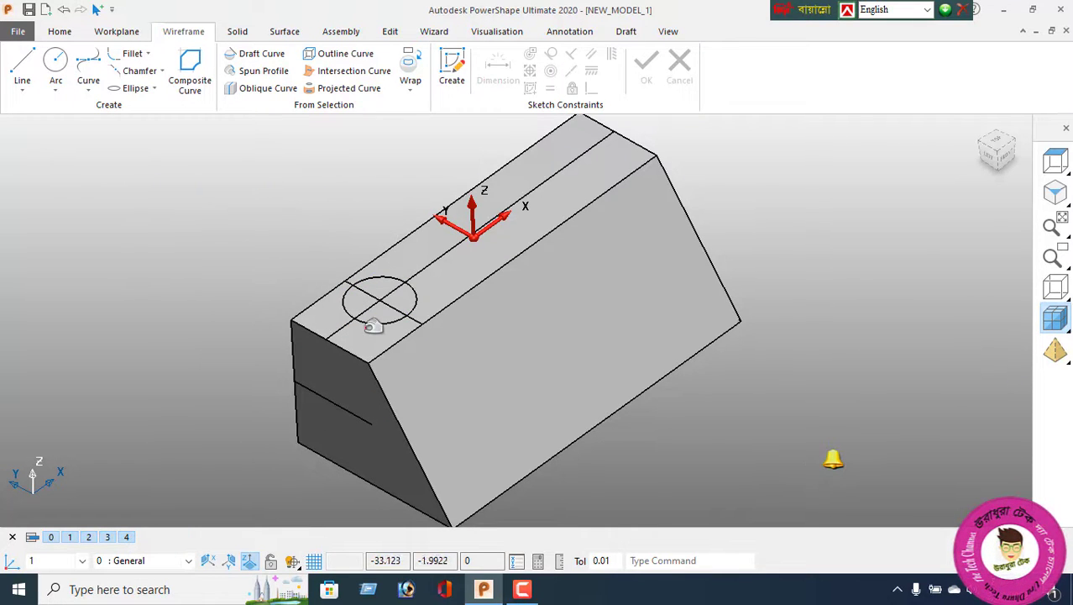
left_click(373, 324)
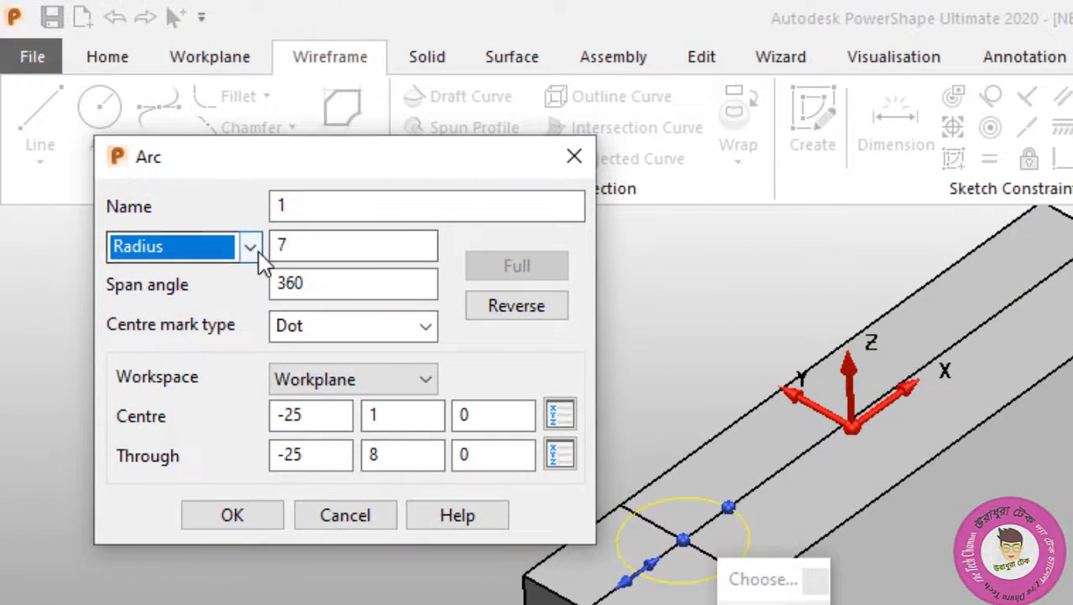
left_click(249, 246)
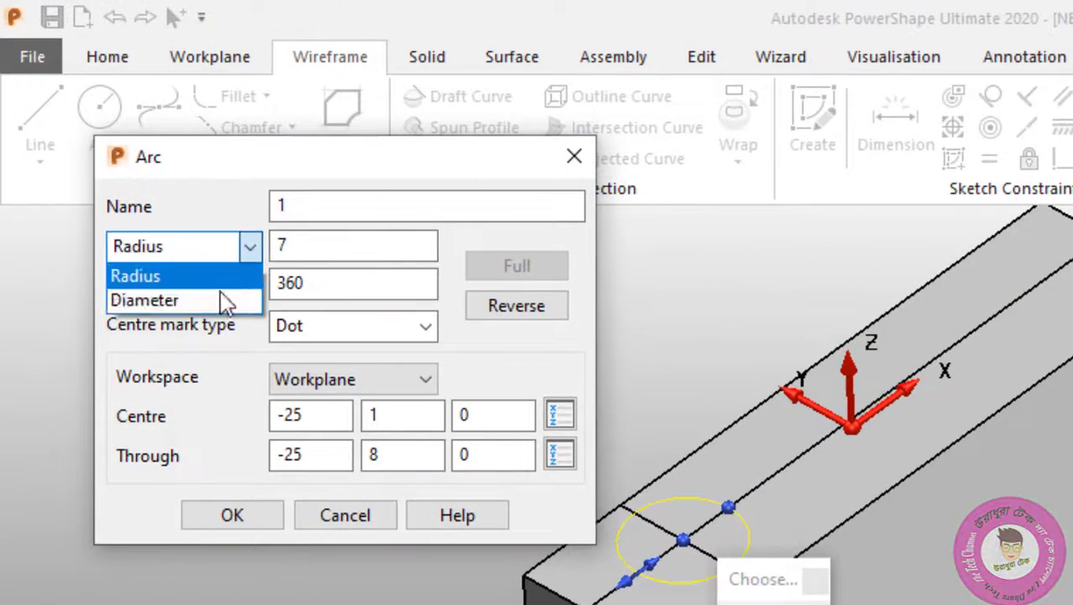
left_click(226, 299)
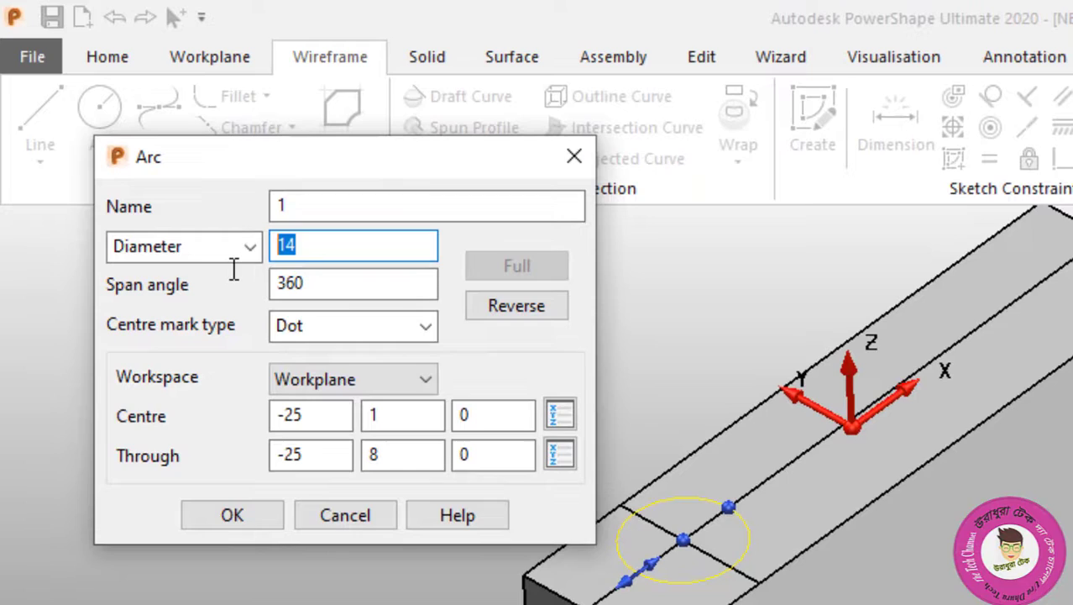
type("11")
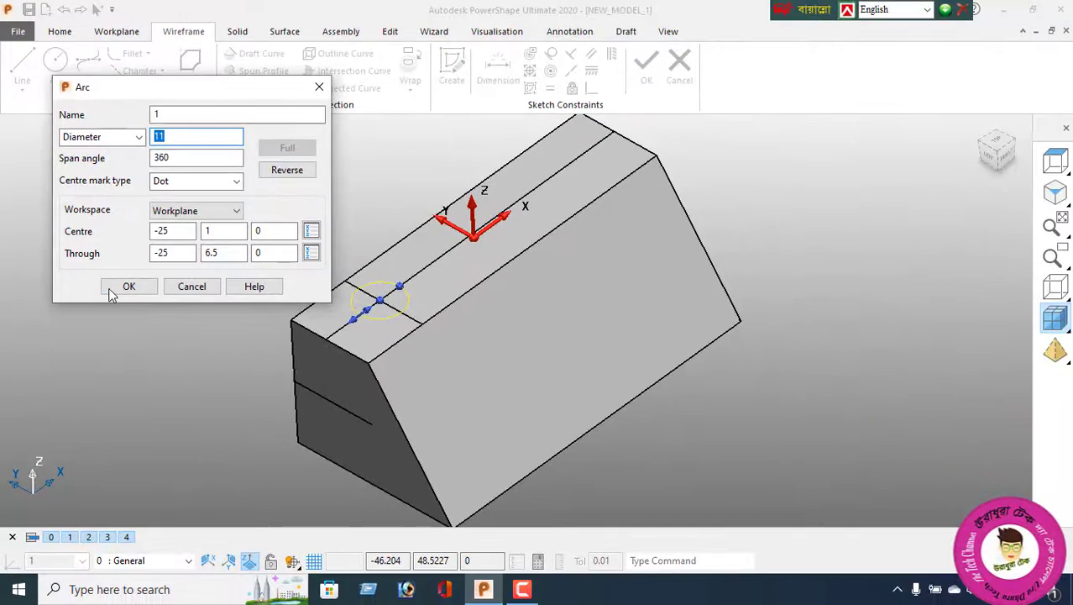
left_click(118, 288)
Step: Add a concentric circle of radius 4 at the same centre
left_click(54, 75)
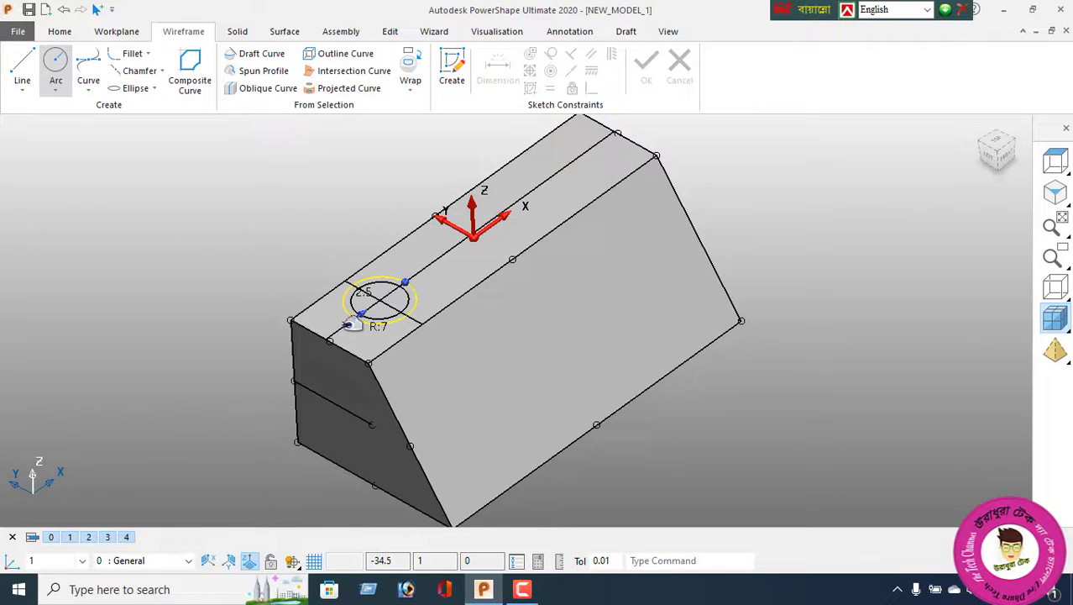
left_click(375, 312)
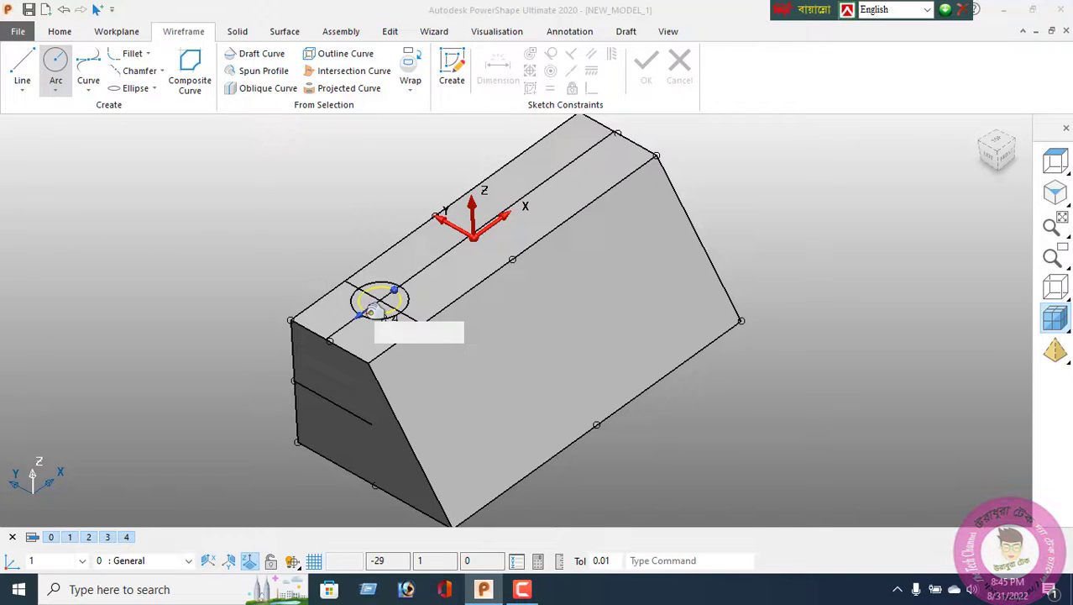
type("4")
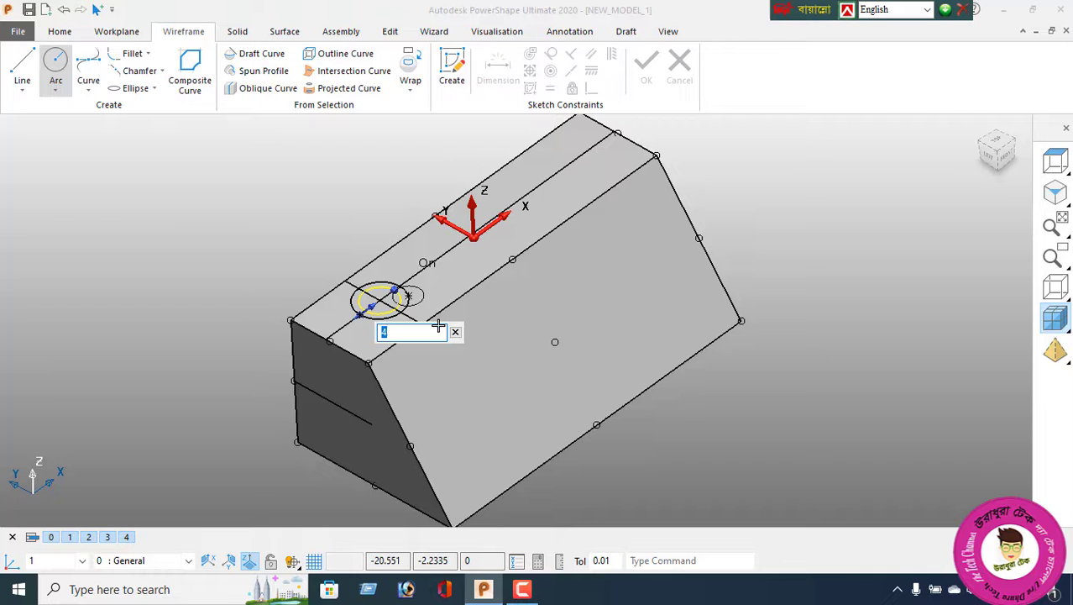
left_click(456, 334)
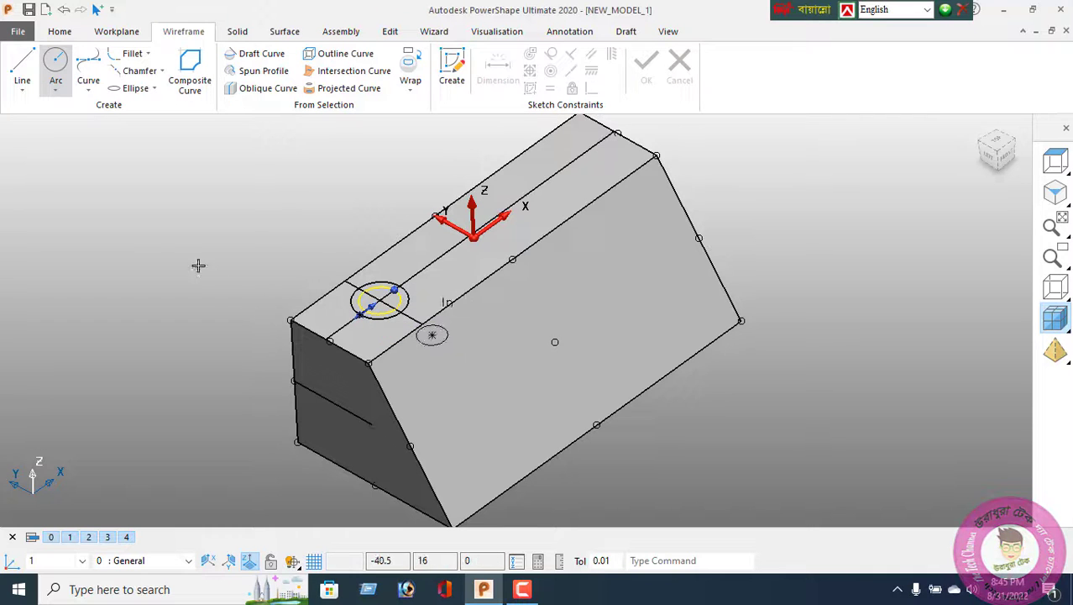
right_click(124, 182)
left_click(152, 232)
Step: Select and remove the guide lines on the top face, leaving the solid unselected
scroll(289, 313, "up", 1)
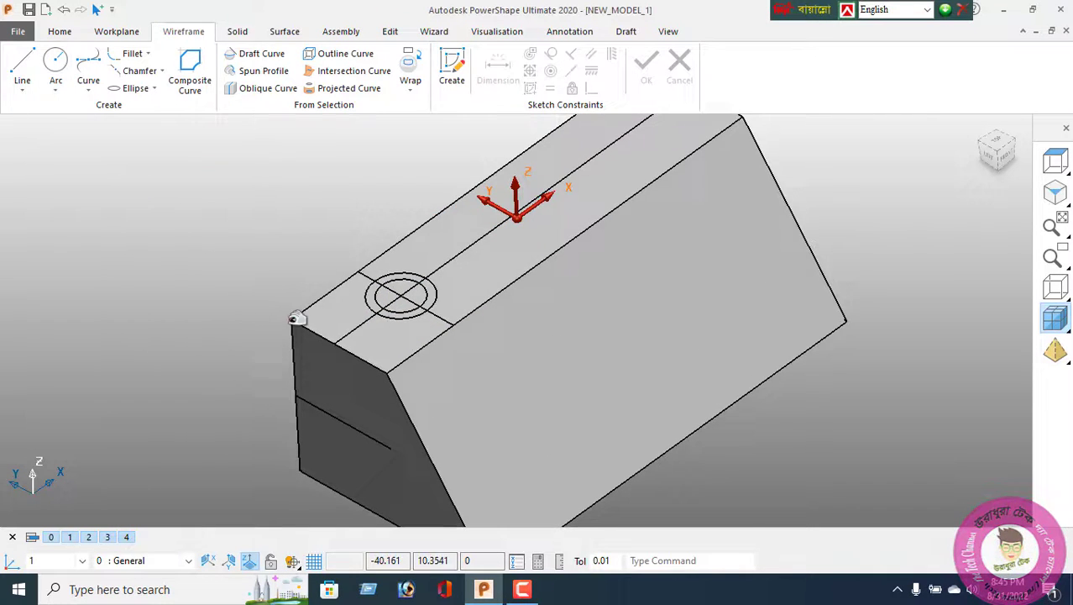
left_click(440, 317)
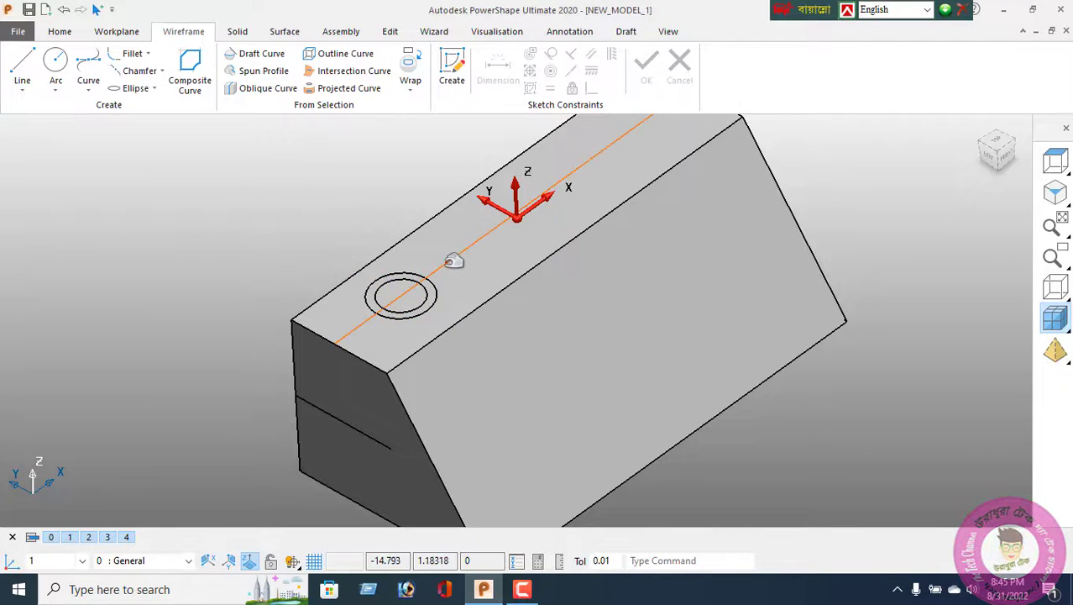
left_click(466, 273)
left_click(475, 287)
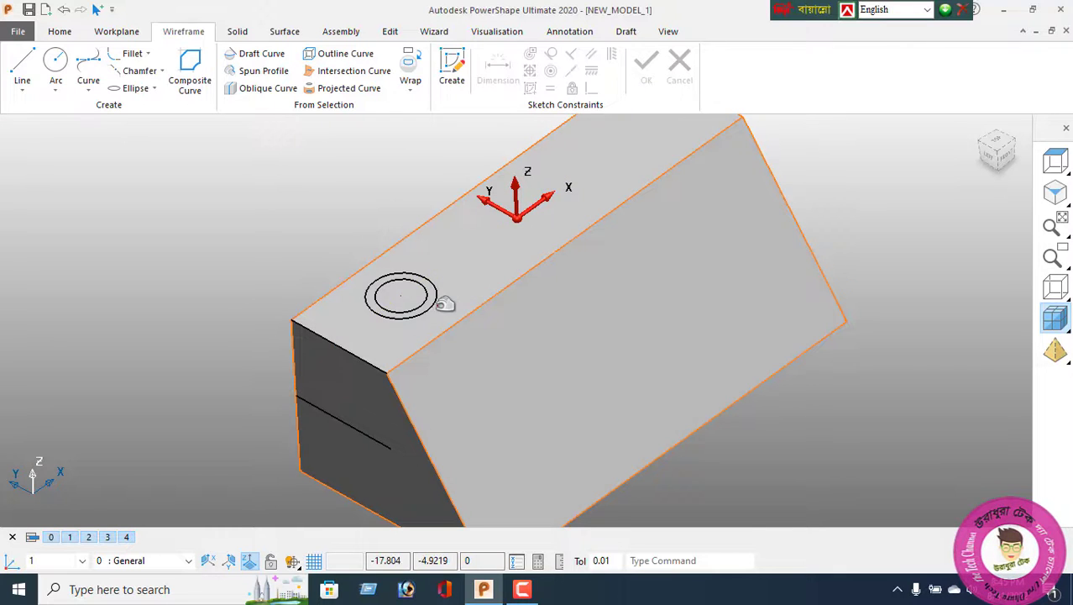
left_click(444, 303)
Step: Select the inner and outer circles and start mirroring them
left_click(424, 300)
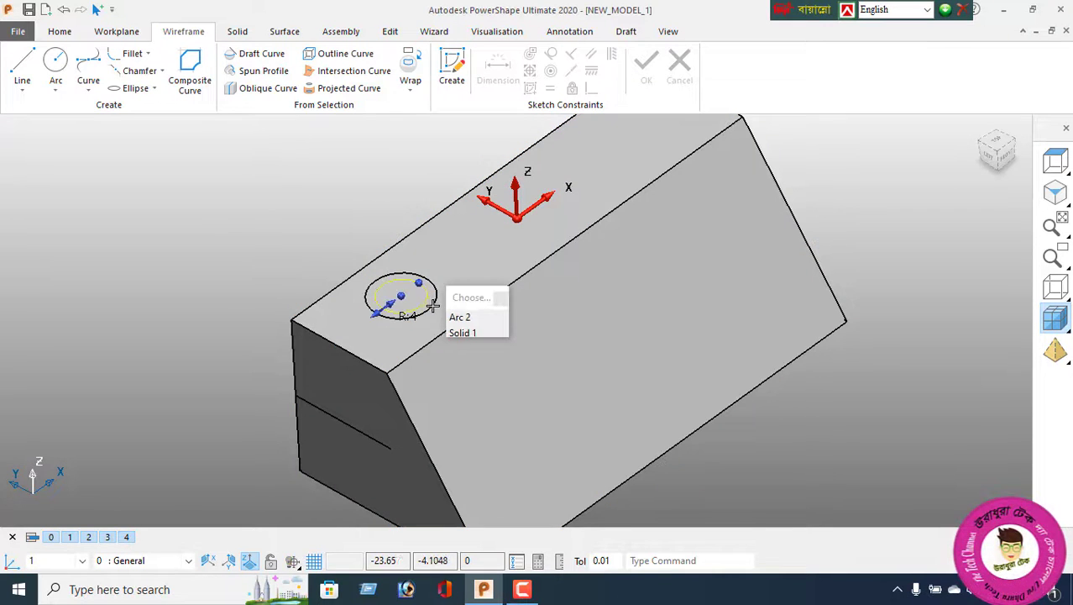
left_click(431, 308)
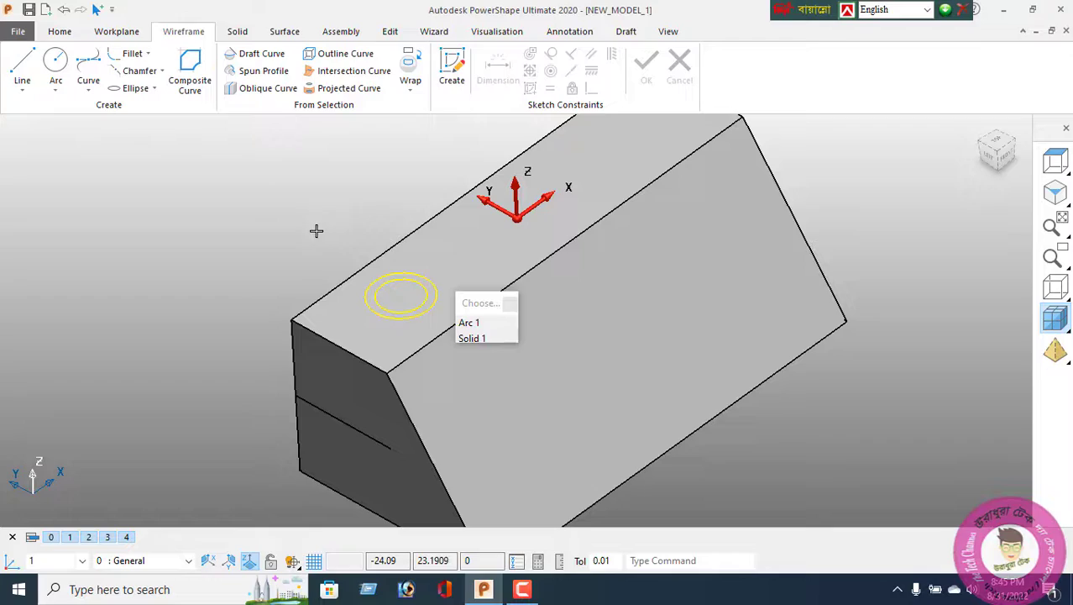
left_click(391, 34)
left_click(165, 66)
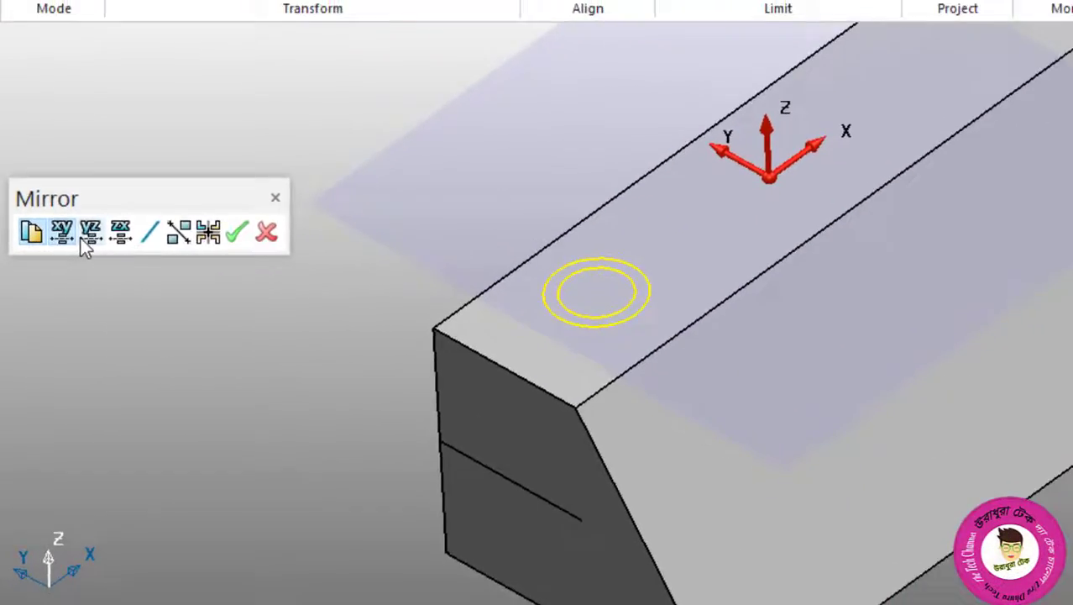
Step: Mirror the circle pair across the block's vertical mid-plane
left_click(129, 234)
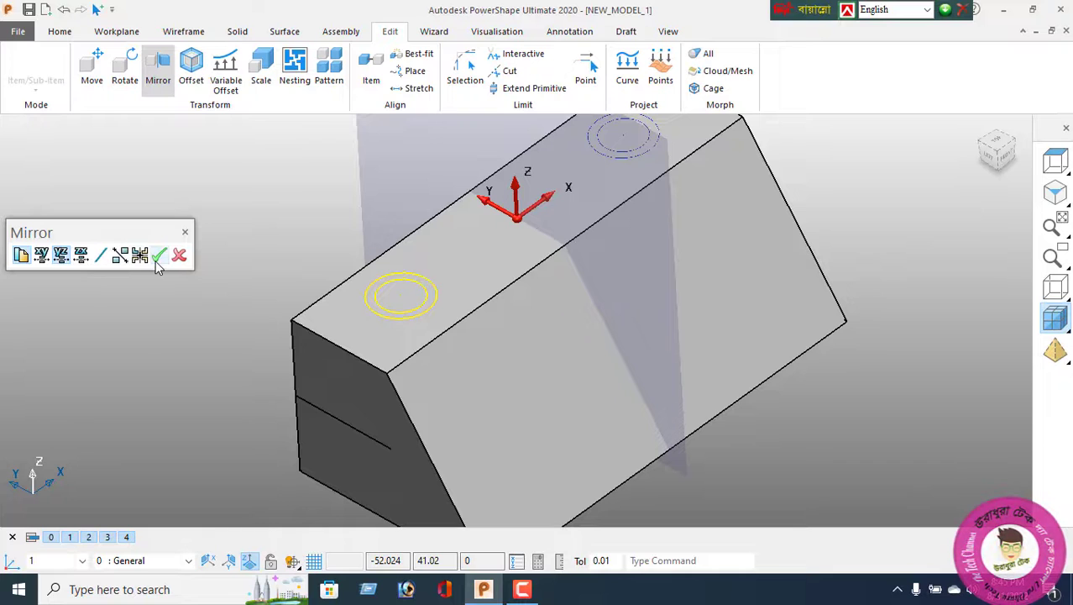
left_click(158, 260)
left_click(179, 257)
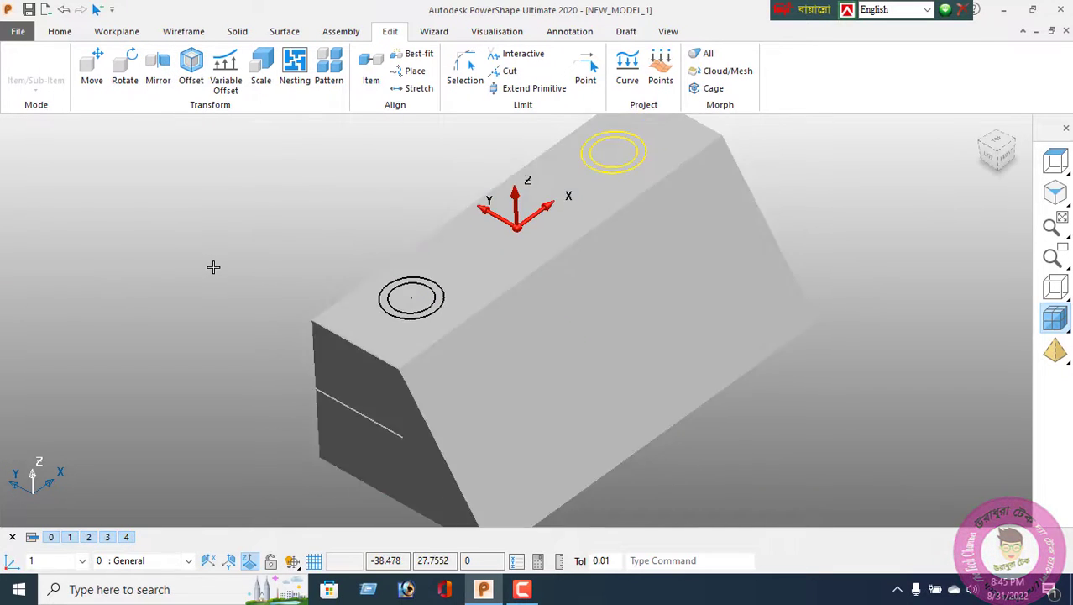
Step: Select the inner circles of both hole outlines
right_click(214, 241)
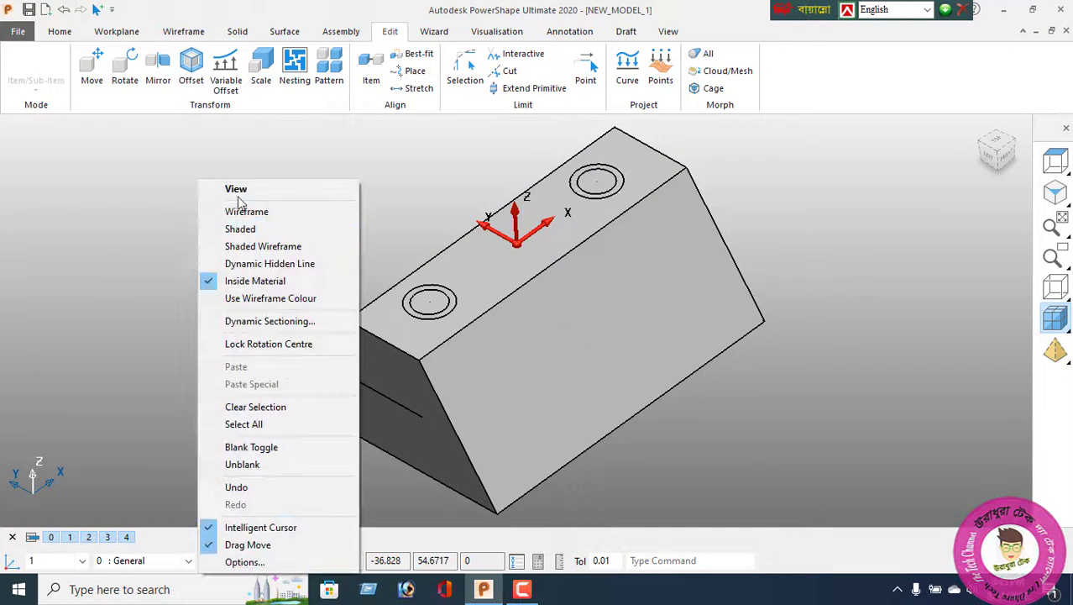
key("Escape")
scroll(309, 269, "up", 1)
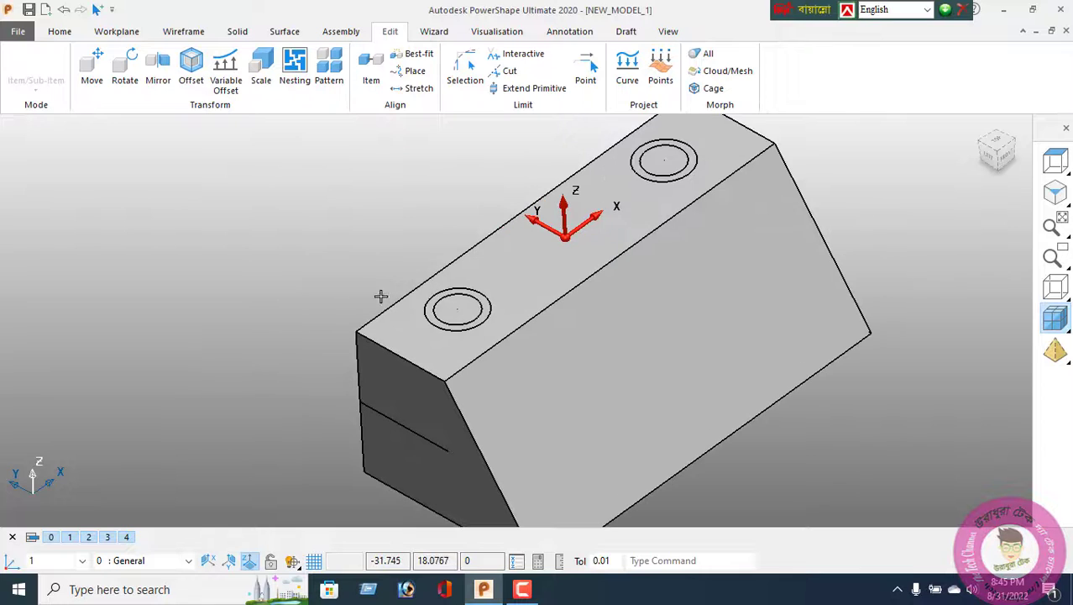
left_click(476, 301)
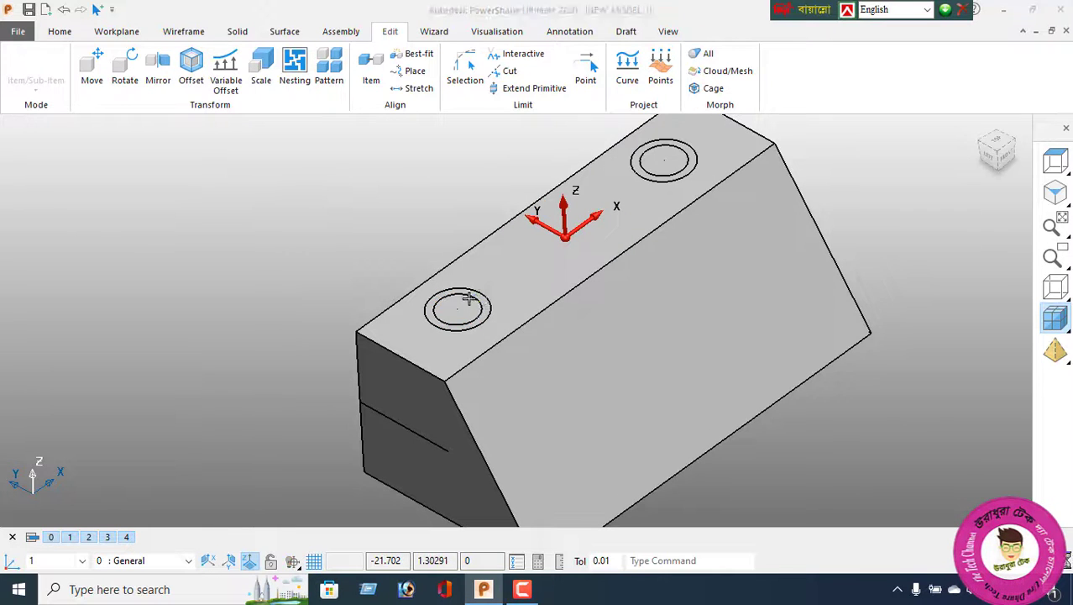
left_click(660, 151, "shift")
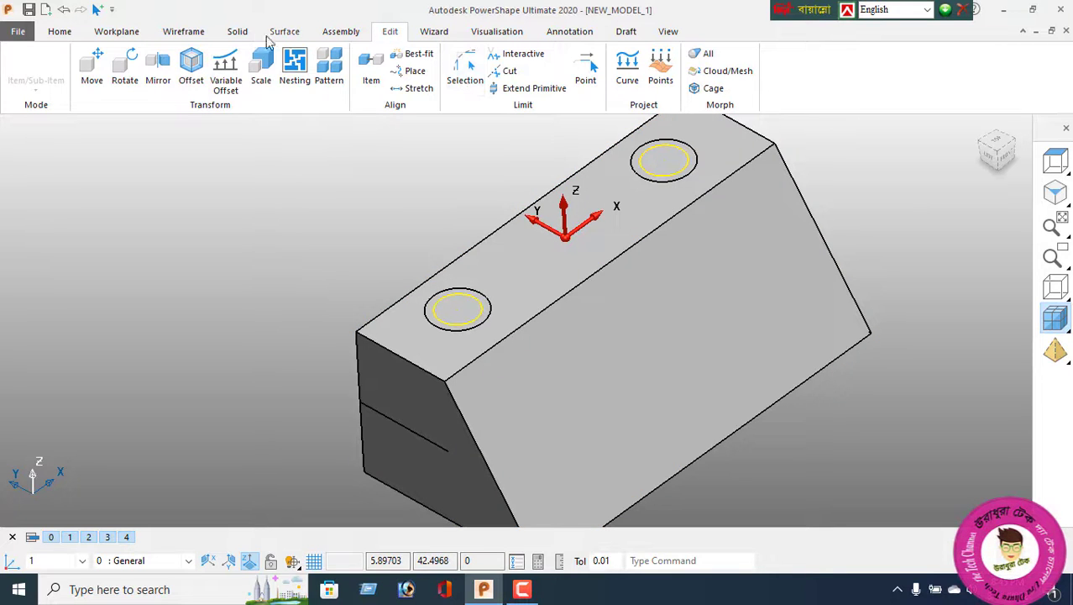
left_click(238, 32)
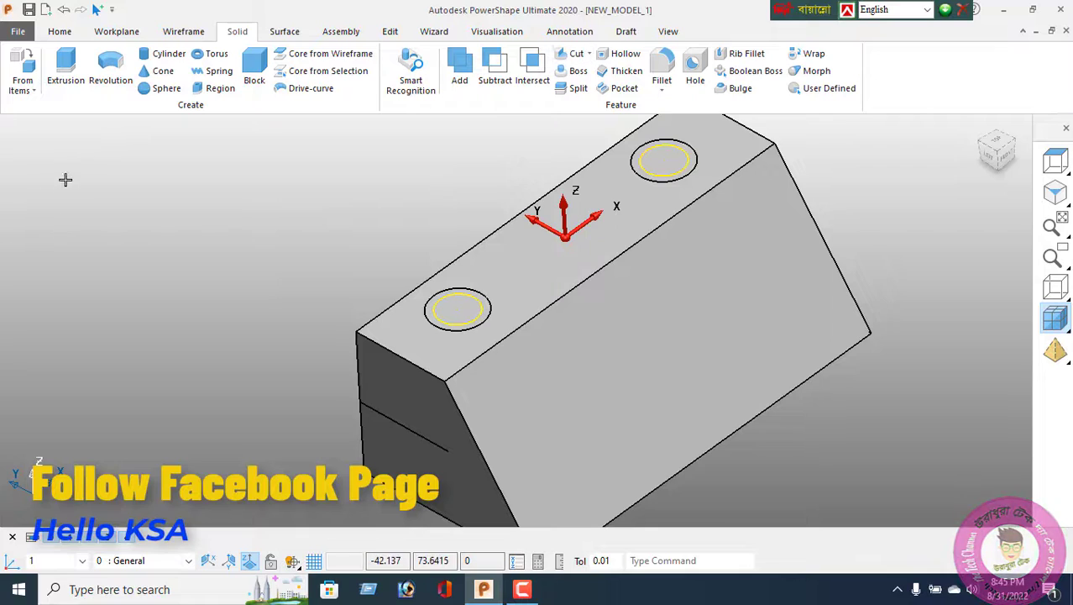
Step: Extrude the two inner circles into cylinders with a second-direction length of 40
left_click(66, 72)
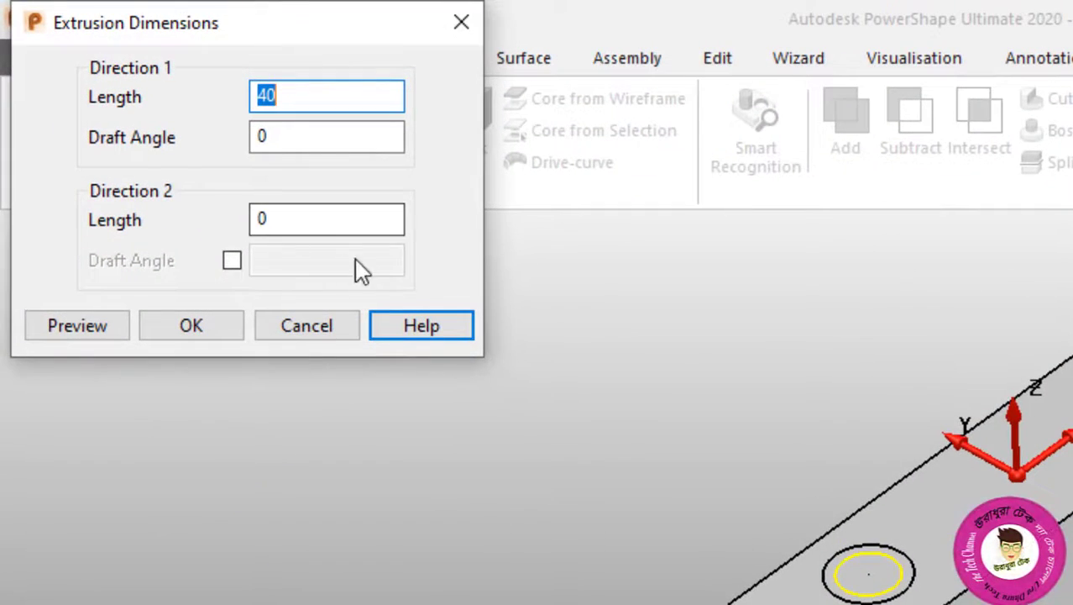
left_click(293, 221)
type("-")
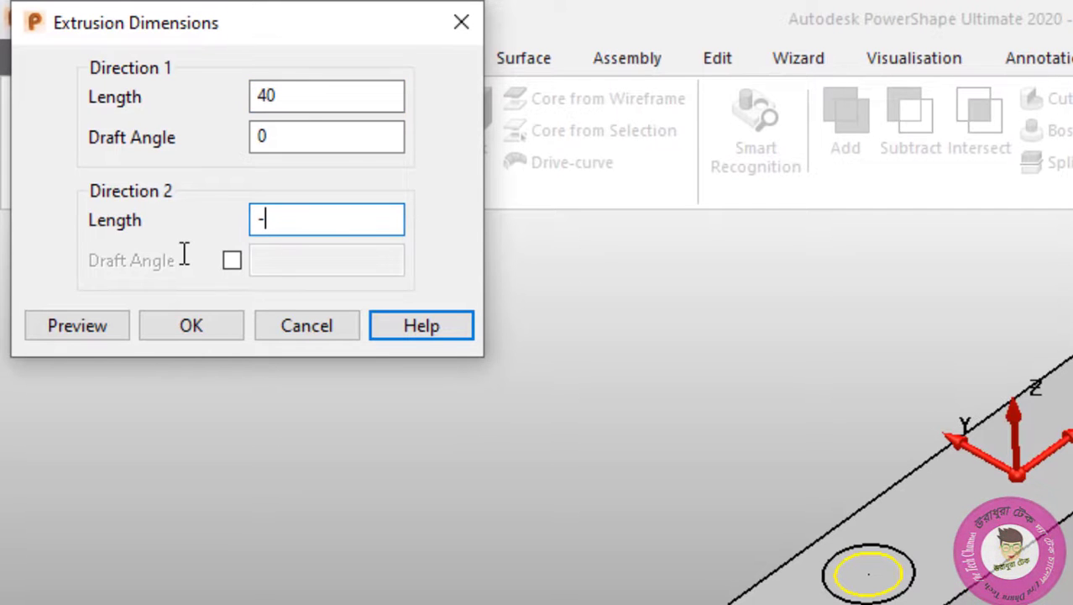
type("40")
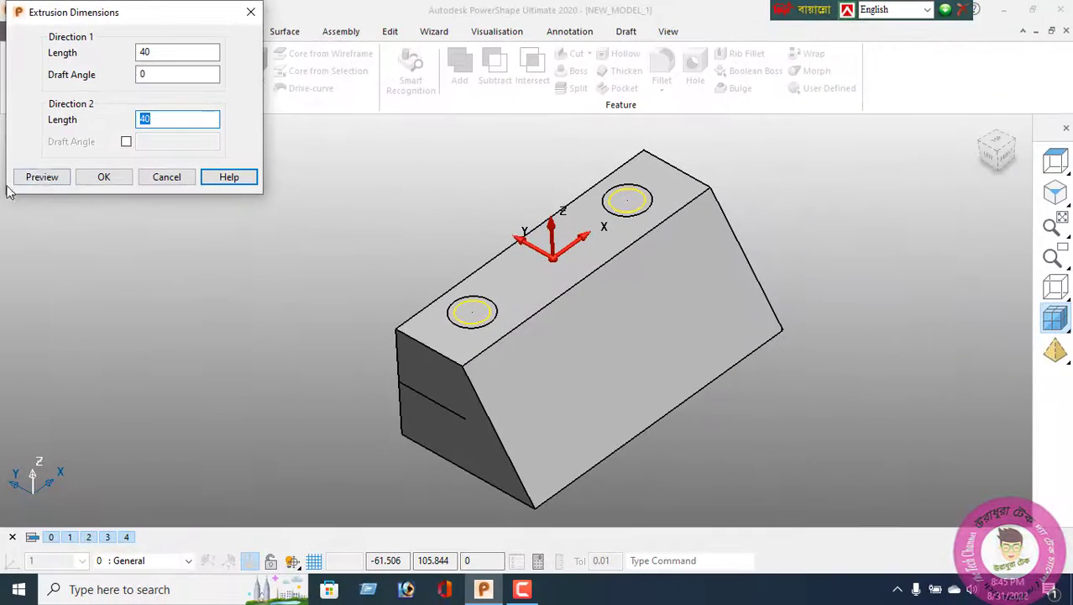
left_click(42, 177)
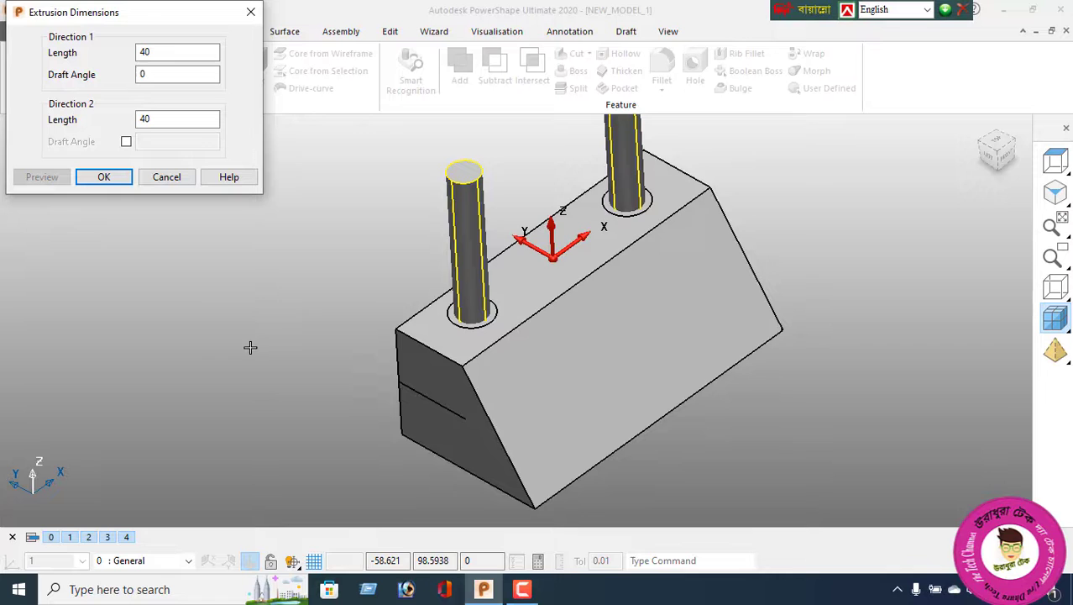
mouse_move(561, 388)
middle_mouse_down()
mouse_move(714, 250)
mouse_move(656, 328)
middle_mouse_up()
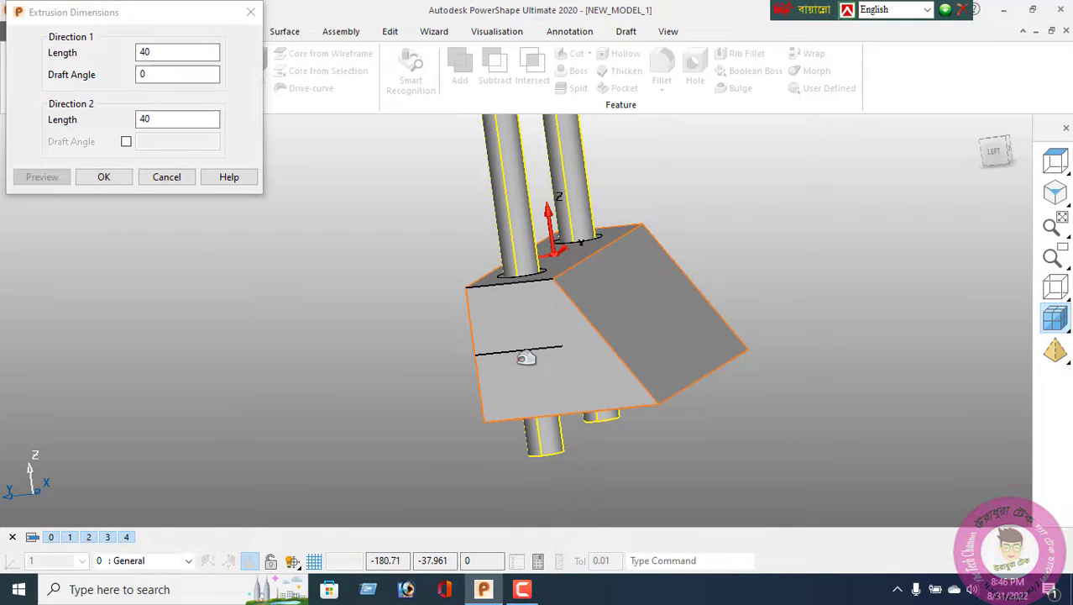
left_click(103, 178)
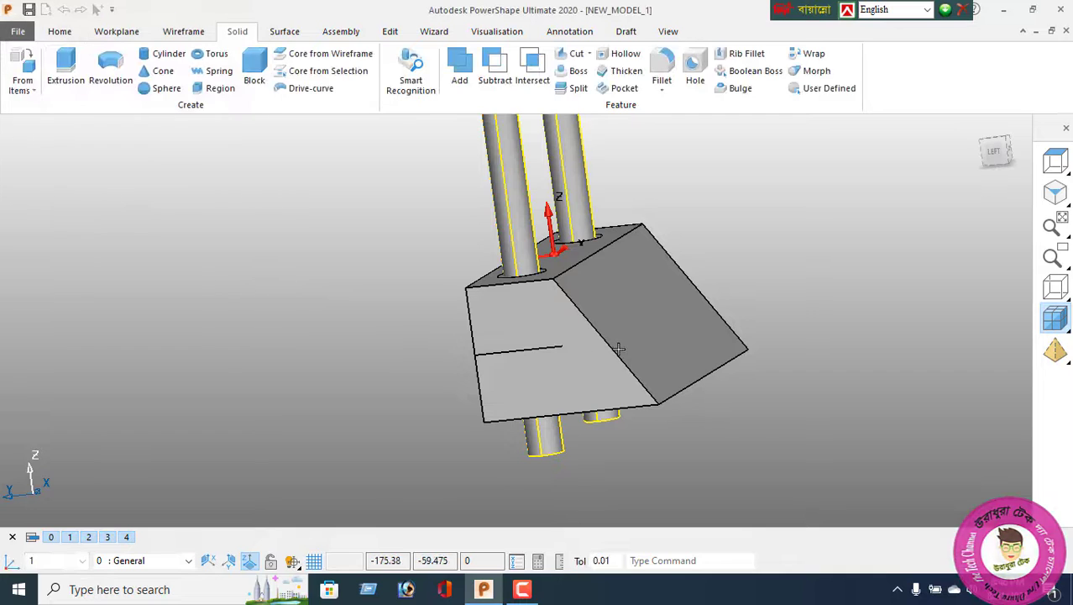
middle_click_drag(612, 326, 642, 380)
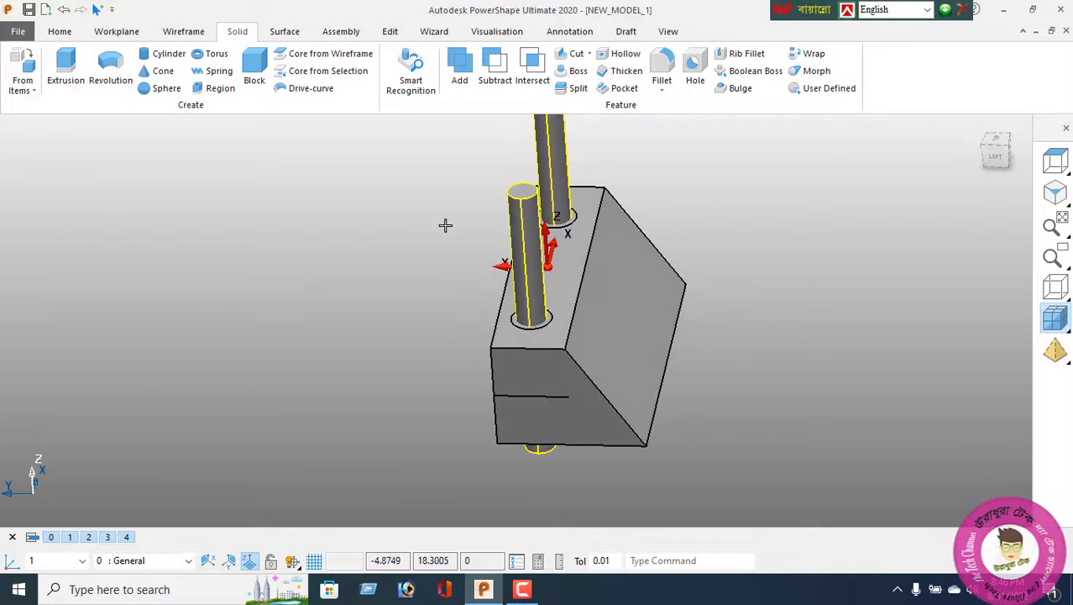
Step: Subtract the cylinders from the block to form two through-holes, then clear the selection
left_click(495, 74)
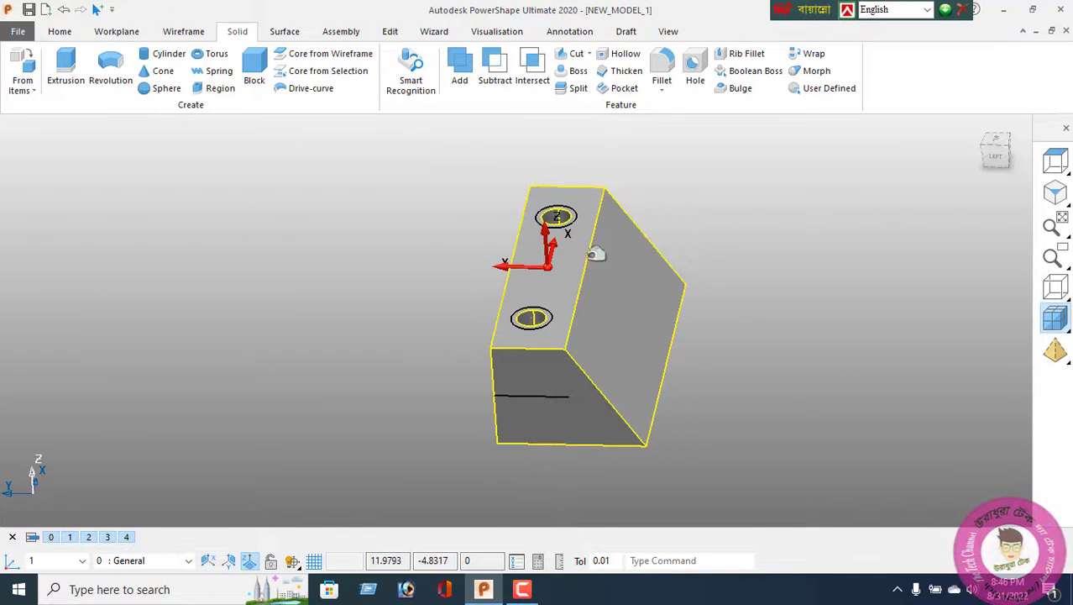
mouse_move(630, 285)
middle_mouse_down()
mouse_move(467, 365)
mouse_move(654, 127)
mouse_move(702, 127)
mouse_move(596, 288)
middle_mouse_up()
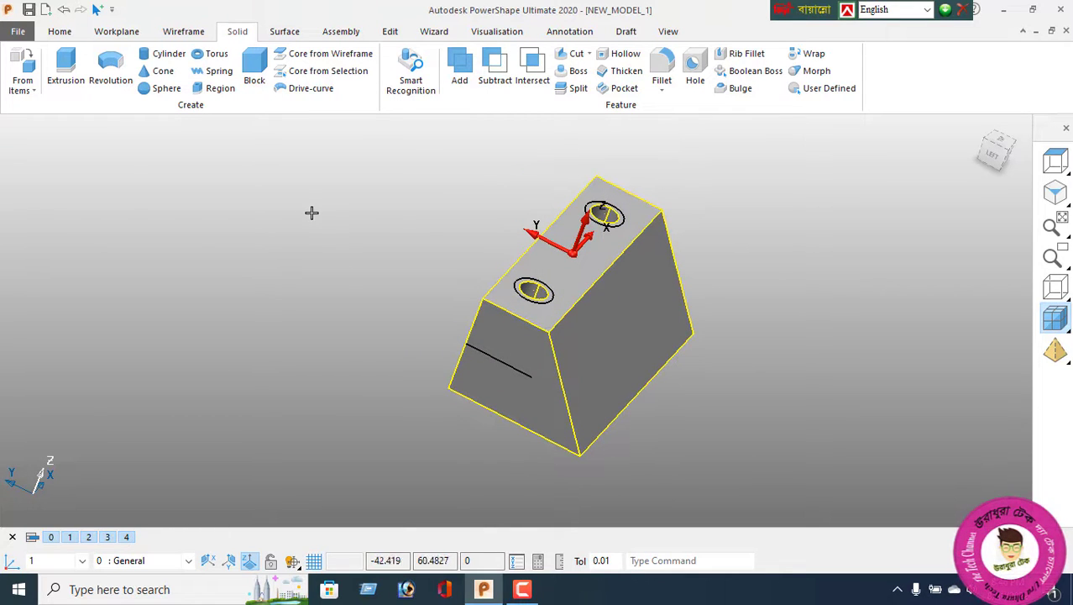
right_click(323, 184)
left_click(370, 405)
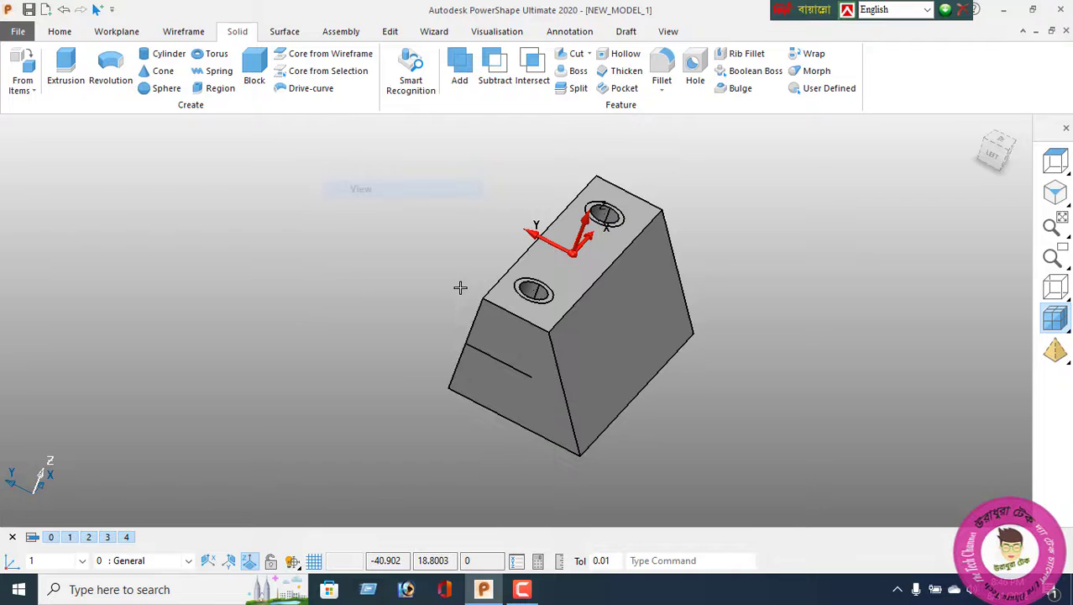
scroll(532, 296, "up", 3)
scroll(523, 302, "up", 2)
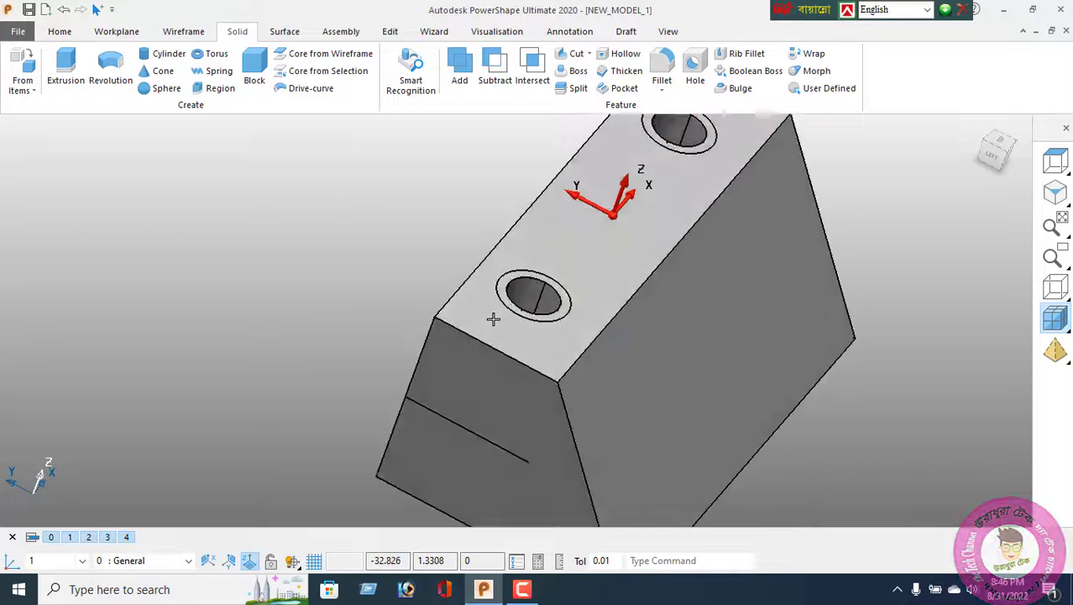
left_click(533, 336)
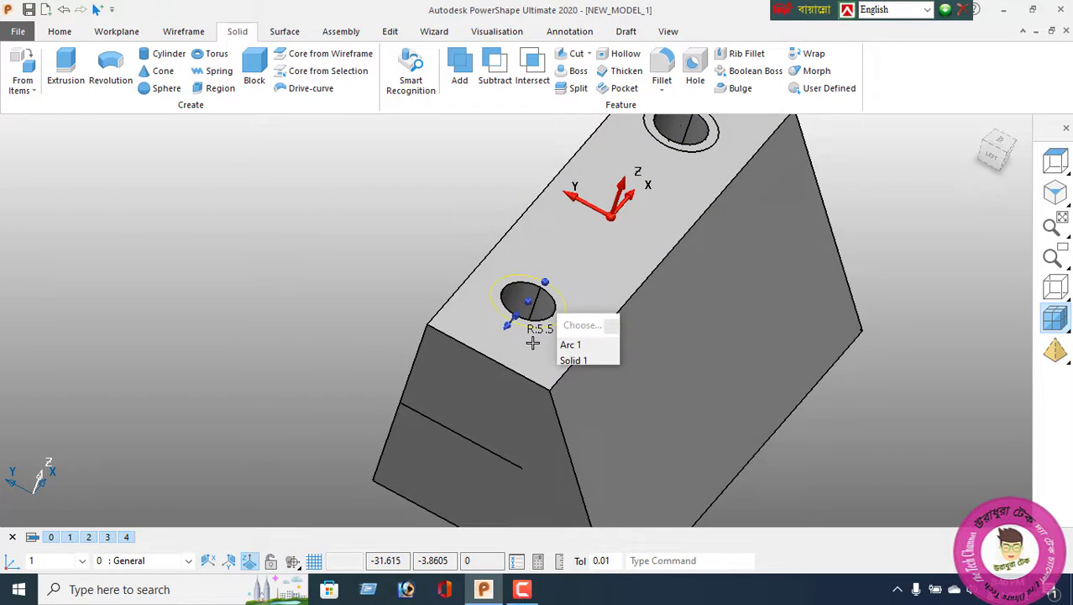
Step: Cut both outer circles 8 deep into the block to form counterbores
left_click(694, 151)
left_click(678, 170)
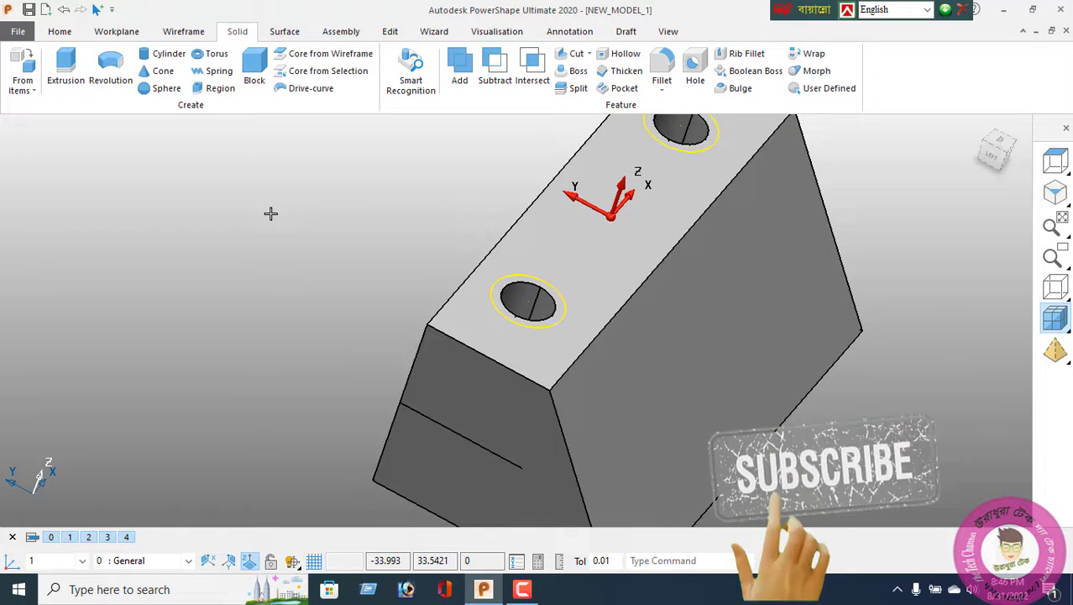
left_click(571, 54)
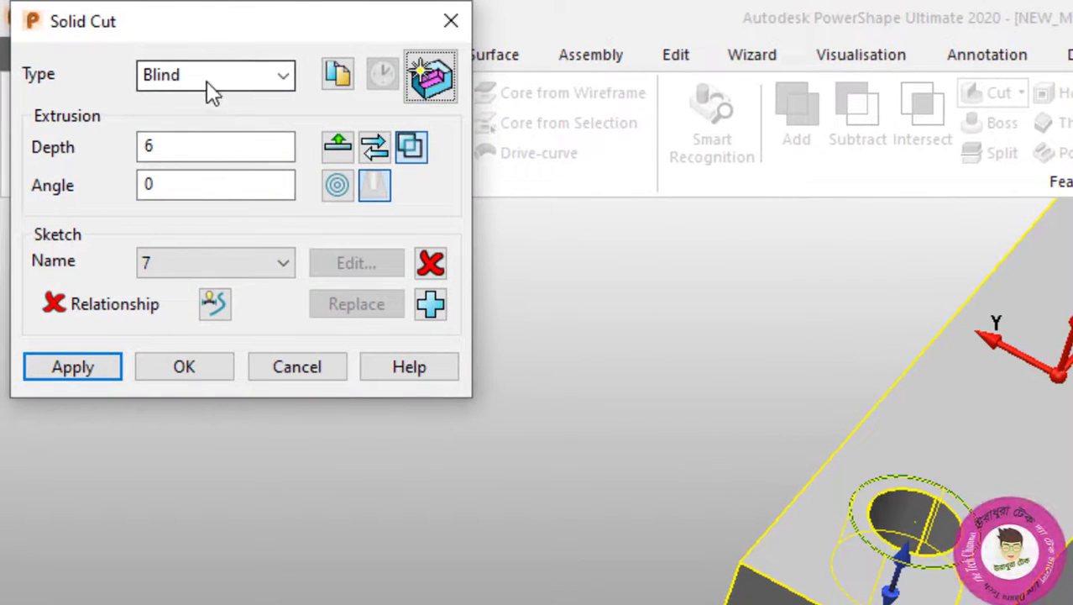
double_click(180, 149)
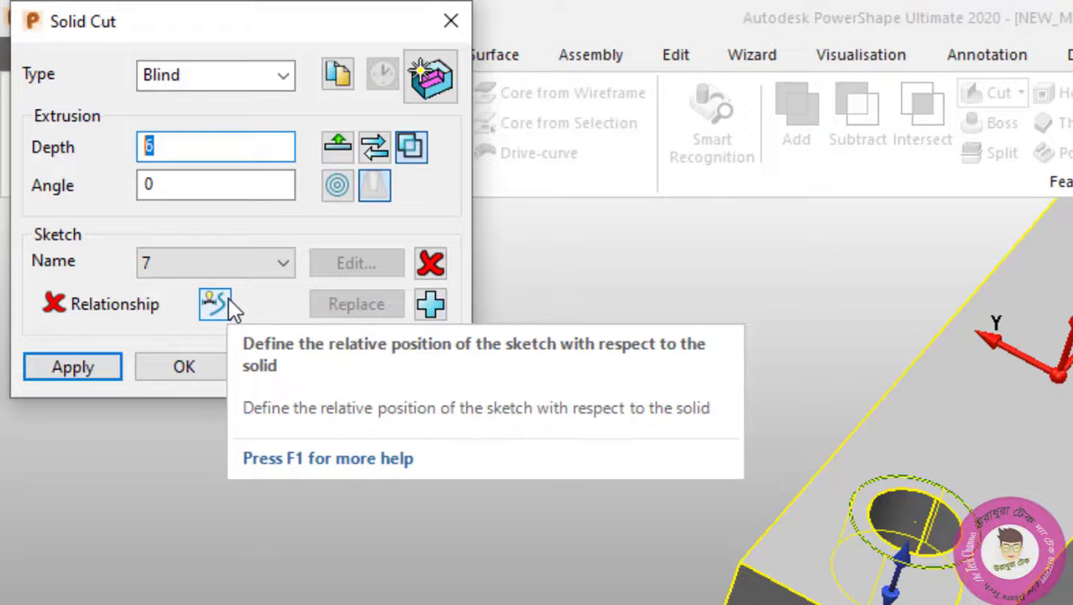
type("8")
key("Return")
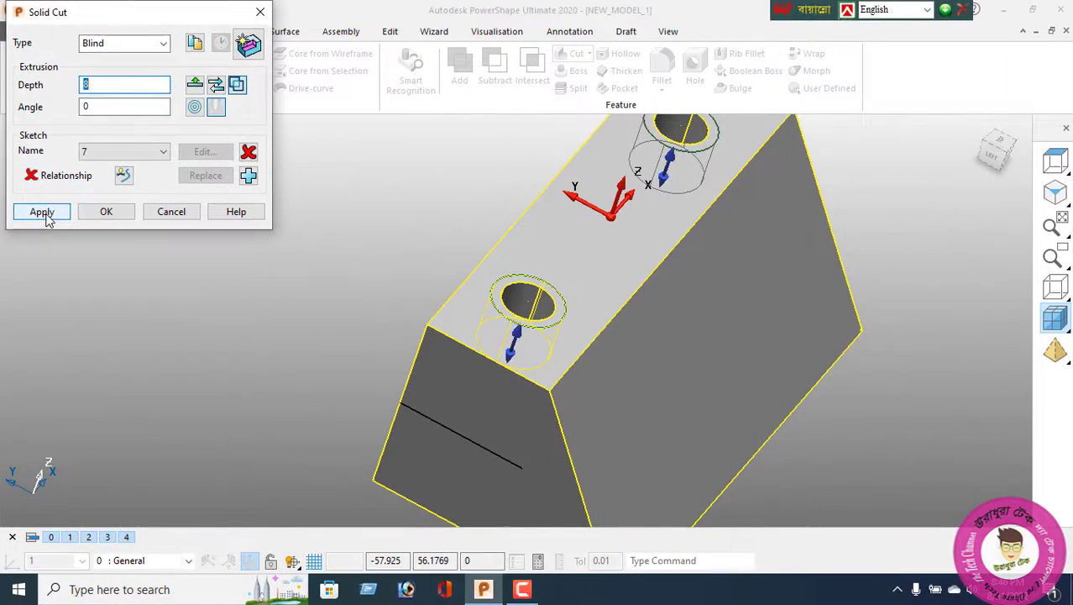
left_click(48, 217)
left_click(170, 214)
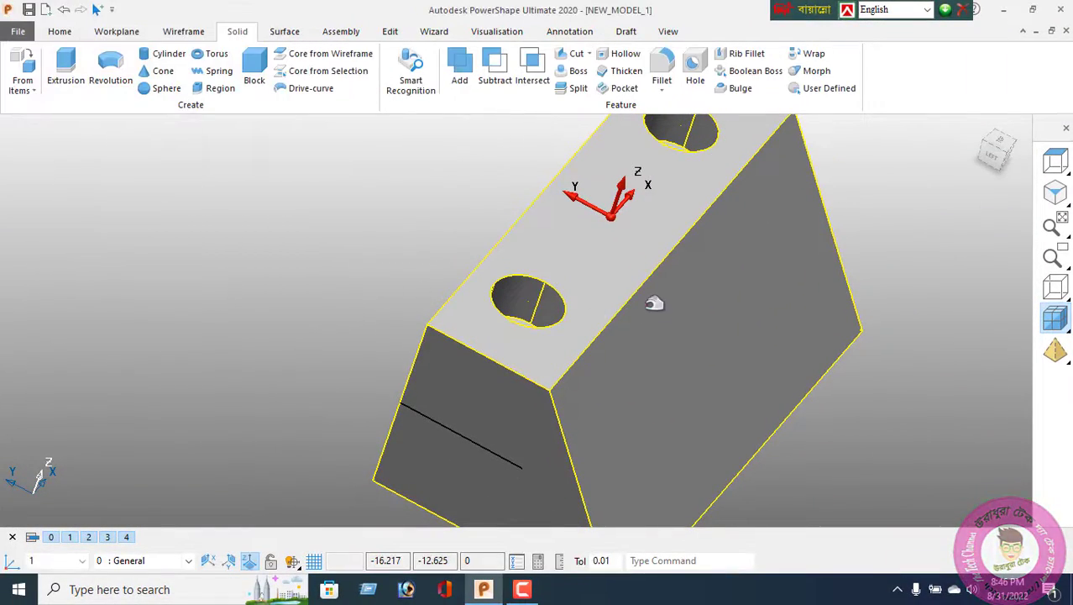
Step: Orbit the block to confirm the holes run through to the underside
mouse_move(655, 304)
middle_mouse_down()
mouse_move(522, 365)
mouse_move(553, 350)
mouse_move(626, 247)
mouse_move(647, 161)
mouse_move(663, 172)
middle_mouse_up()
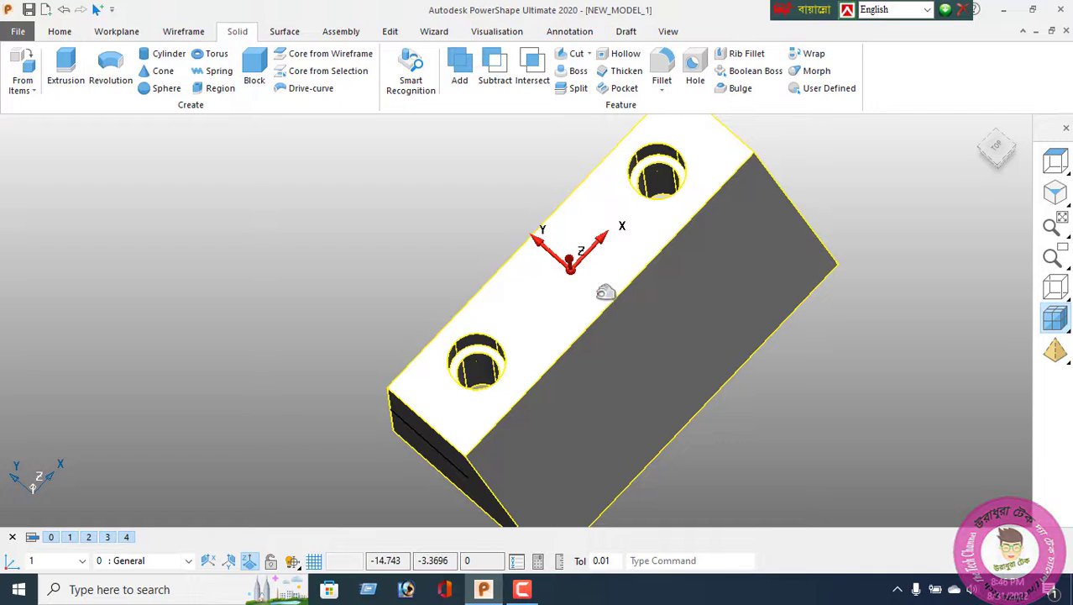
mouse_move(541, 355)
middle_mouse_down()
mouse_move(704, 286)
mouse_move(764, 223)
mouse_move(570, 296)
middle_mouse_up()
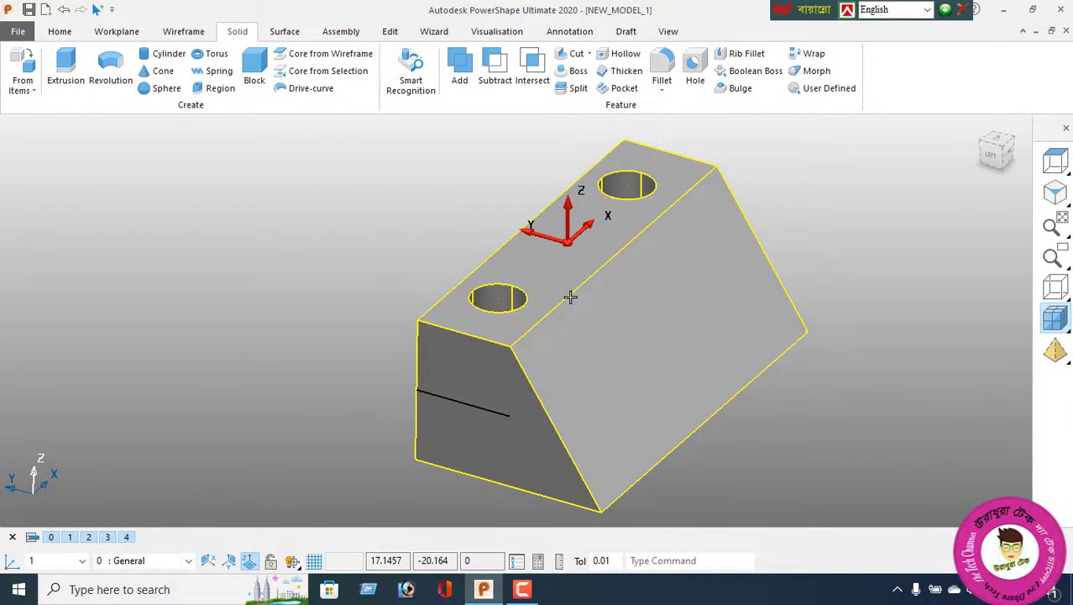
mouse_move(507, 361)
middle_mouse_down()
mouse_move(518, 332)
mouse_move(537, 355)
middle_mouse_up()
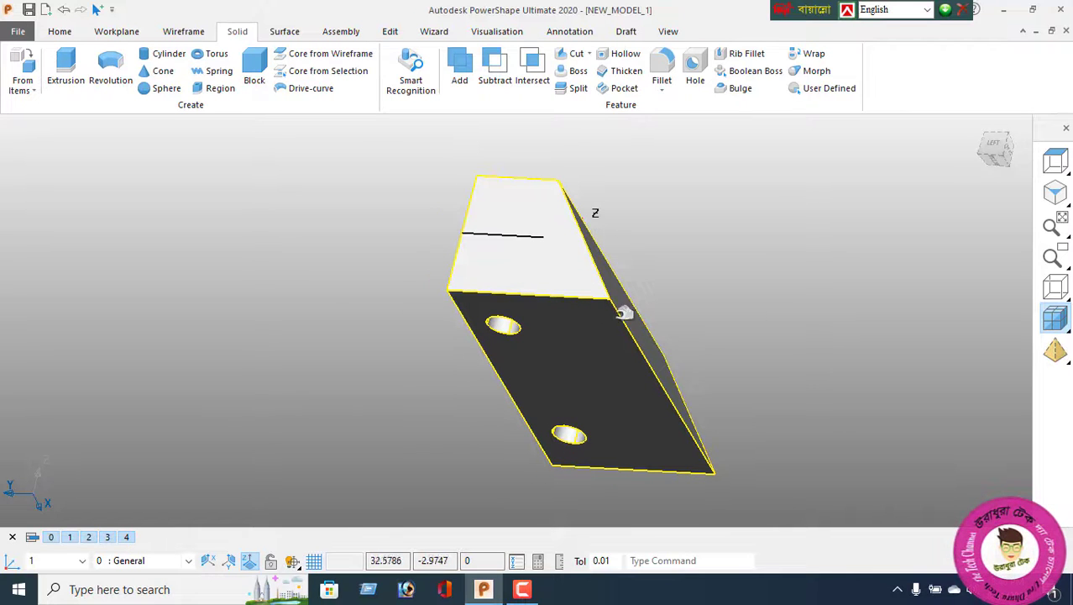
mouse_move(539, 242)
middle_mouse_down()
mouse_move(561, 350)
mouse_move(387, 379)
middle_mouse_up()
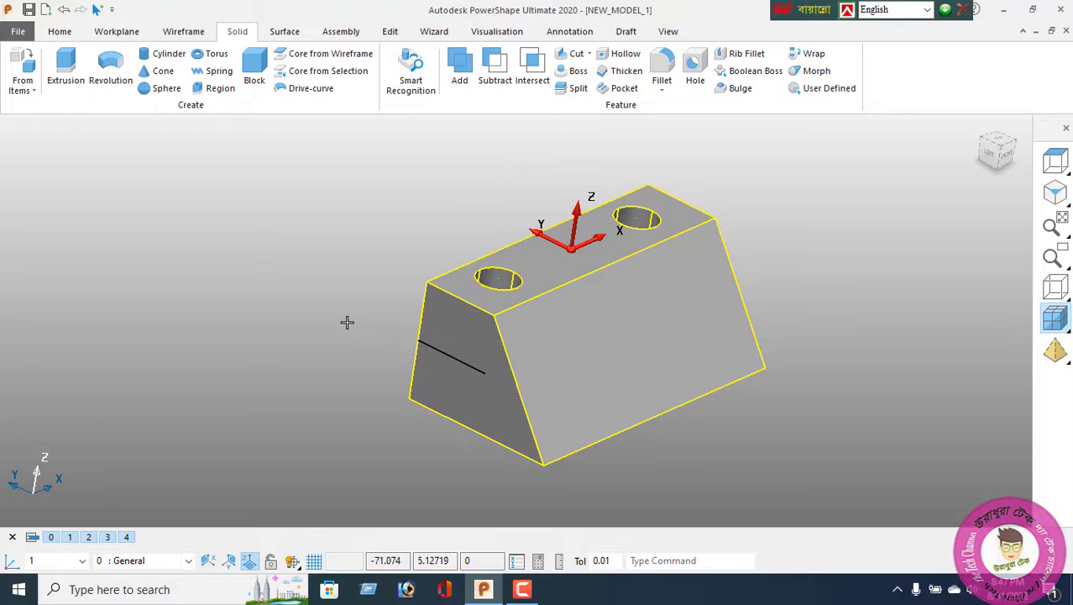
Step: Select all wireframe items and delete them
left_click(60, 31)
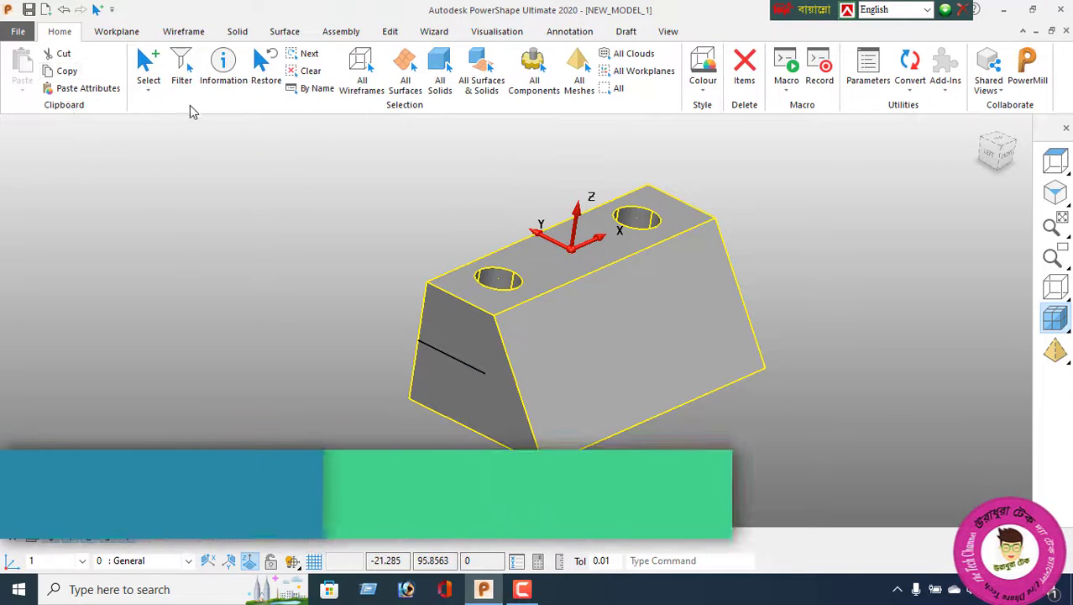
left_click(362, 74)
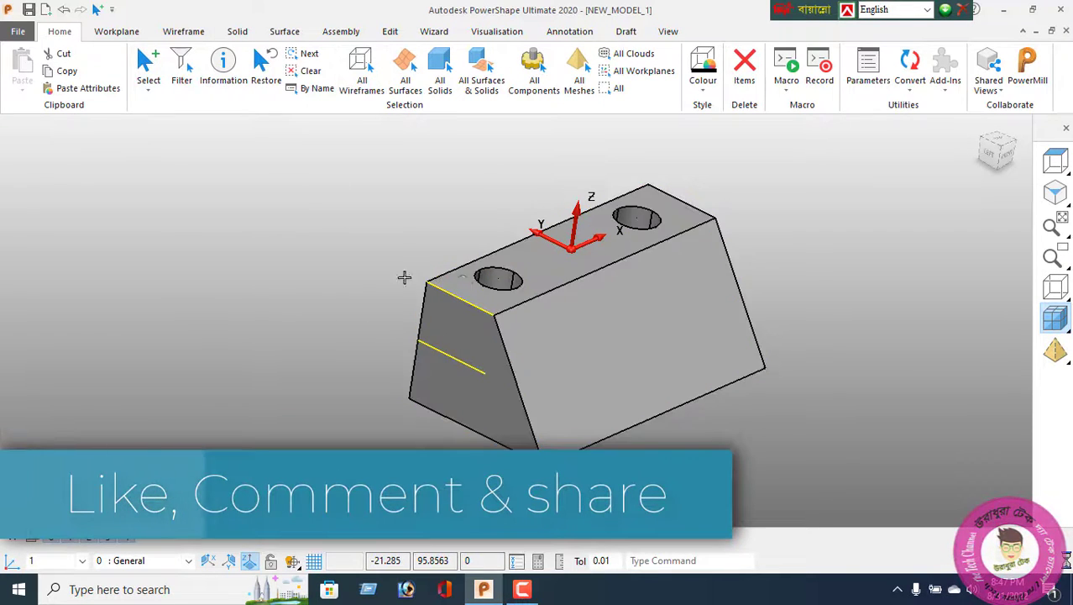
left_click(744, 67)
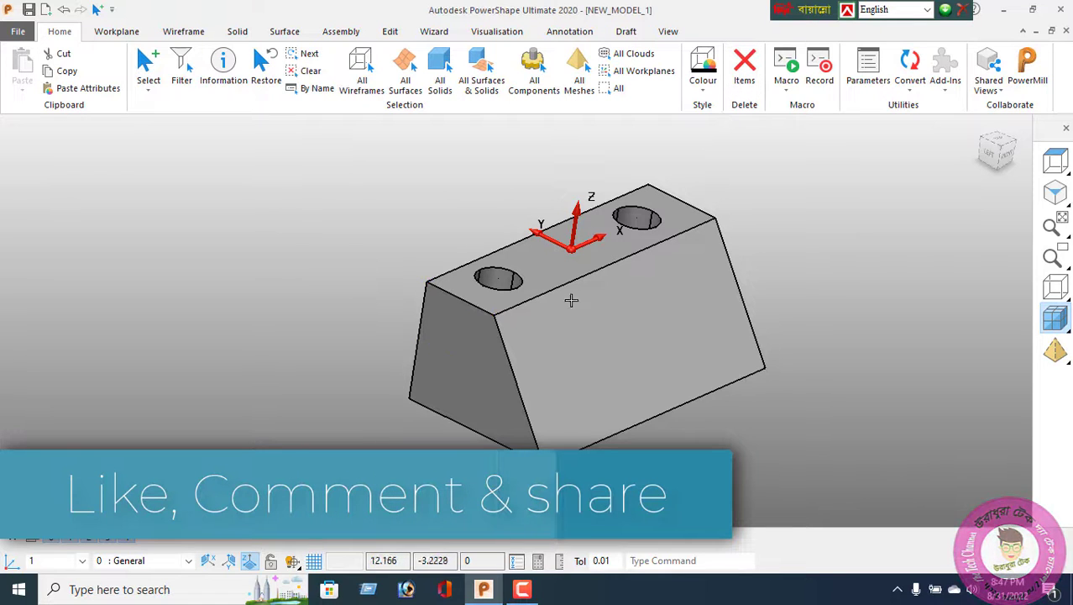
Step: Bring up the Camtasia recorder panel and move it aside
left_click(522, 590)
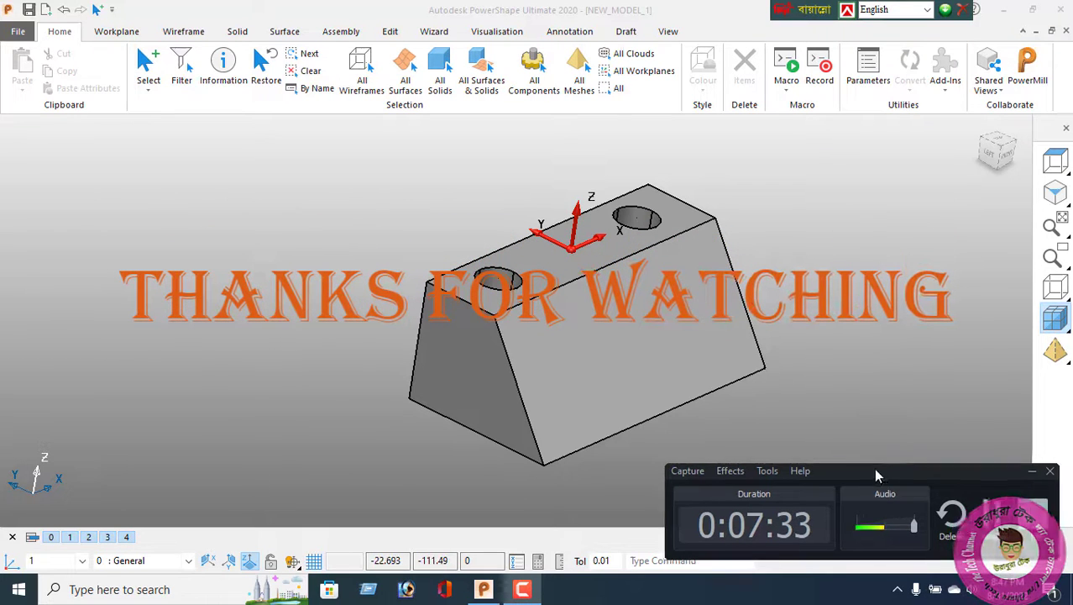
left_click_drag(885, 470, 786, 450)
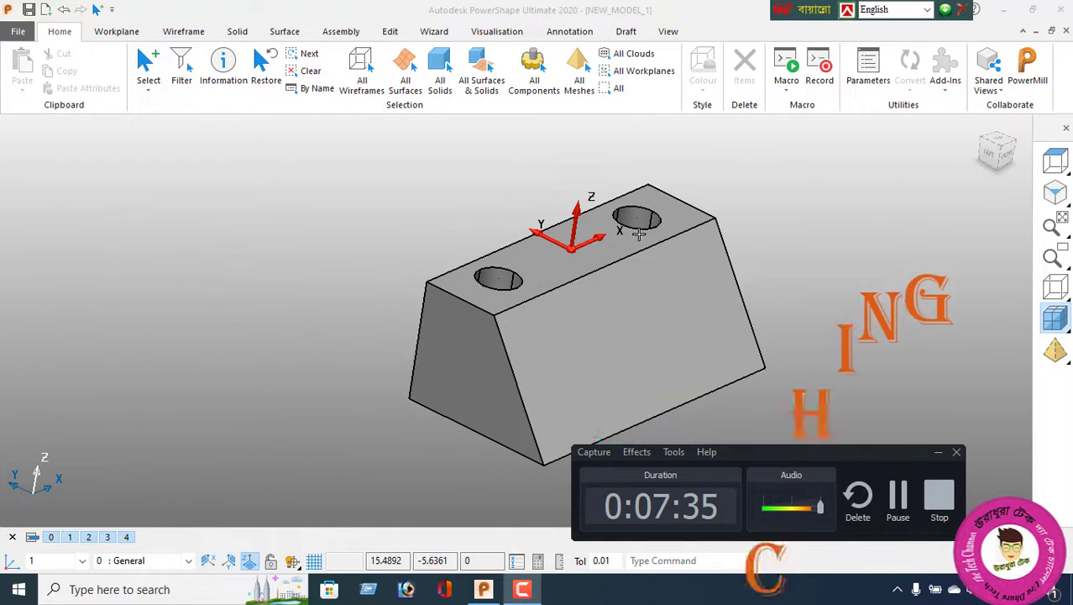